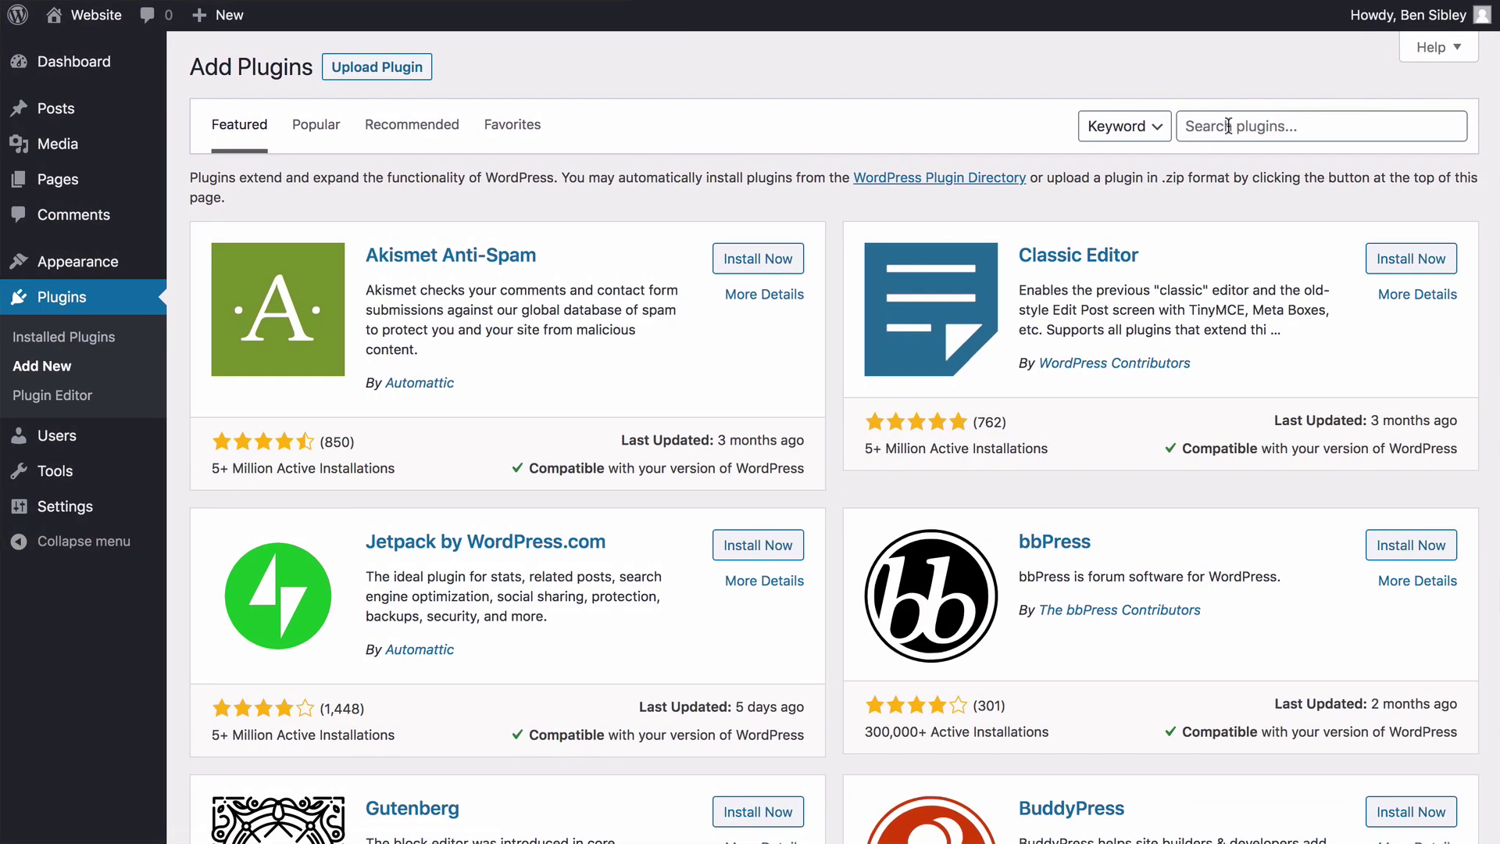
# Step: Preview the workflow: search for 'revisionize', start a revision draft of a post, and publish it
pyautogui.click(1223, 125)
pyautogui.write('revisionize')
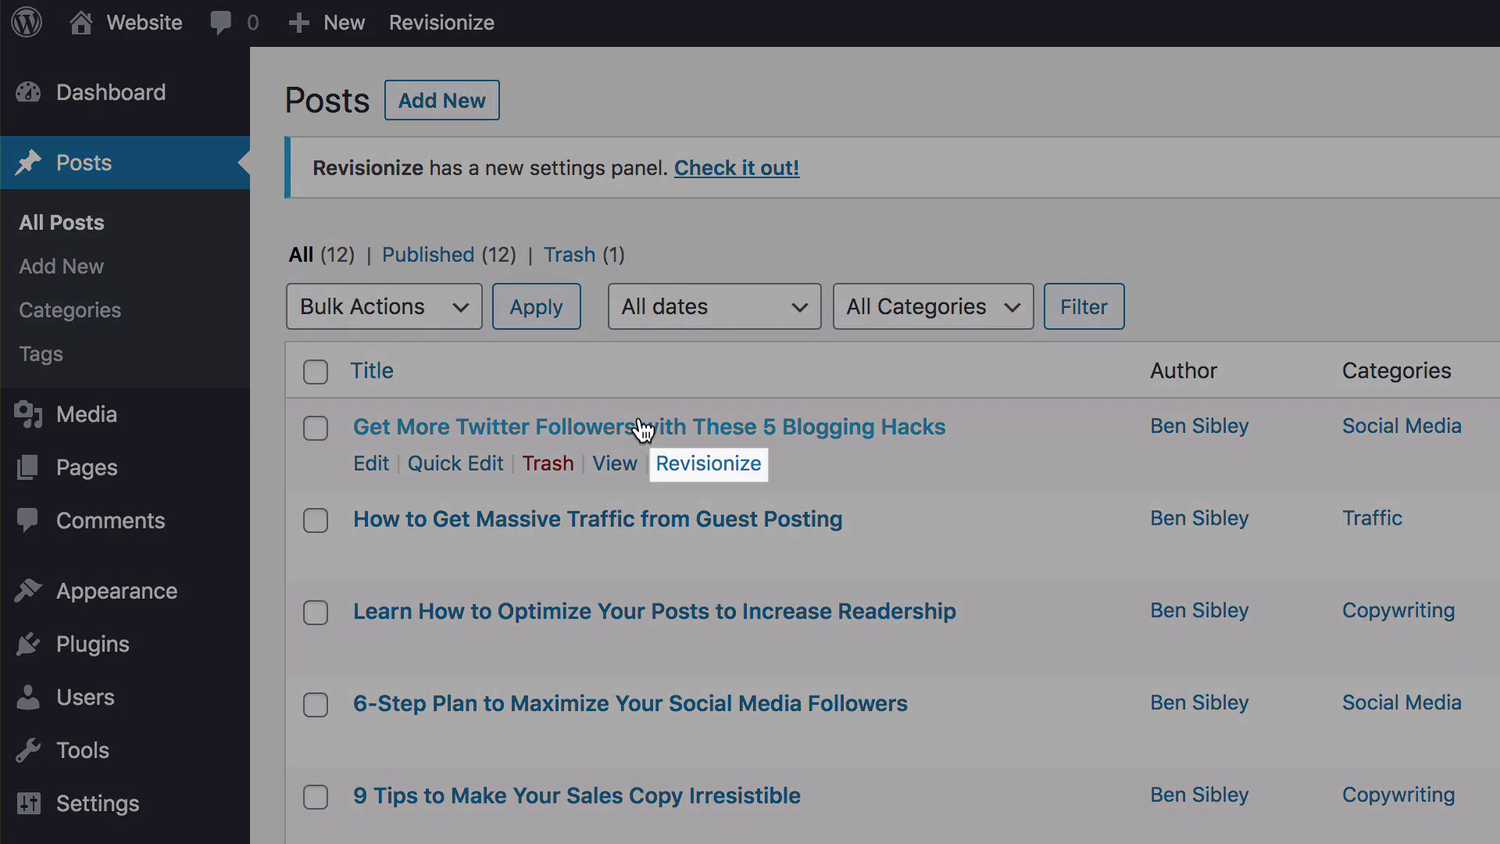
pyautogui.click(704, 463)
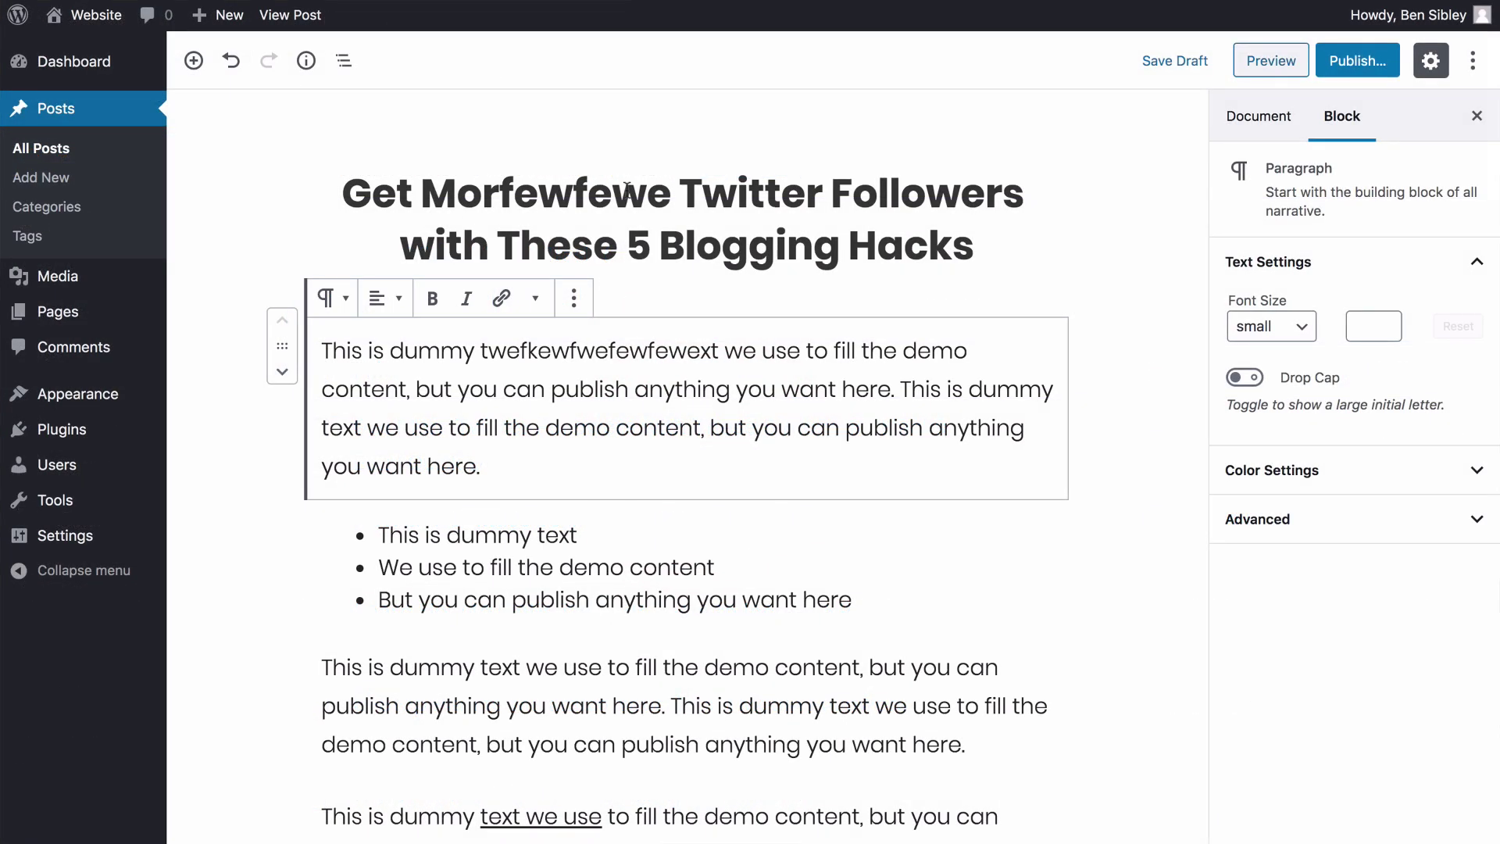
pyautogui.click(1359, 63)
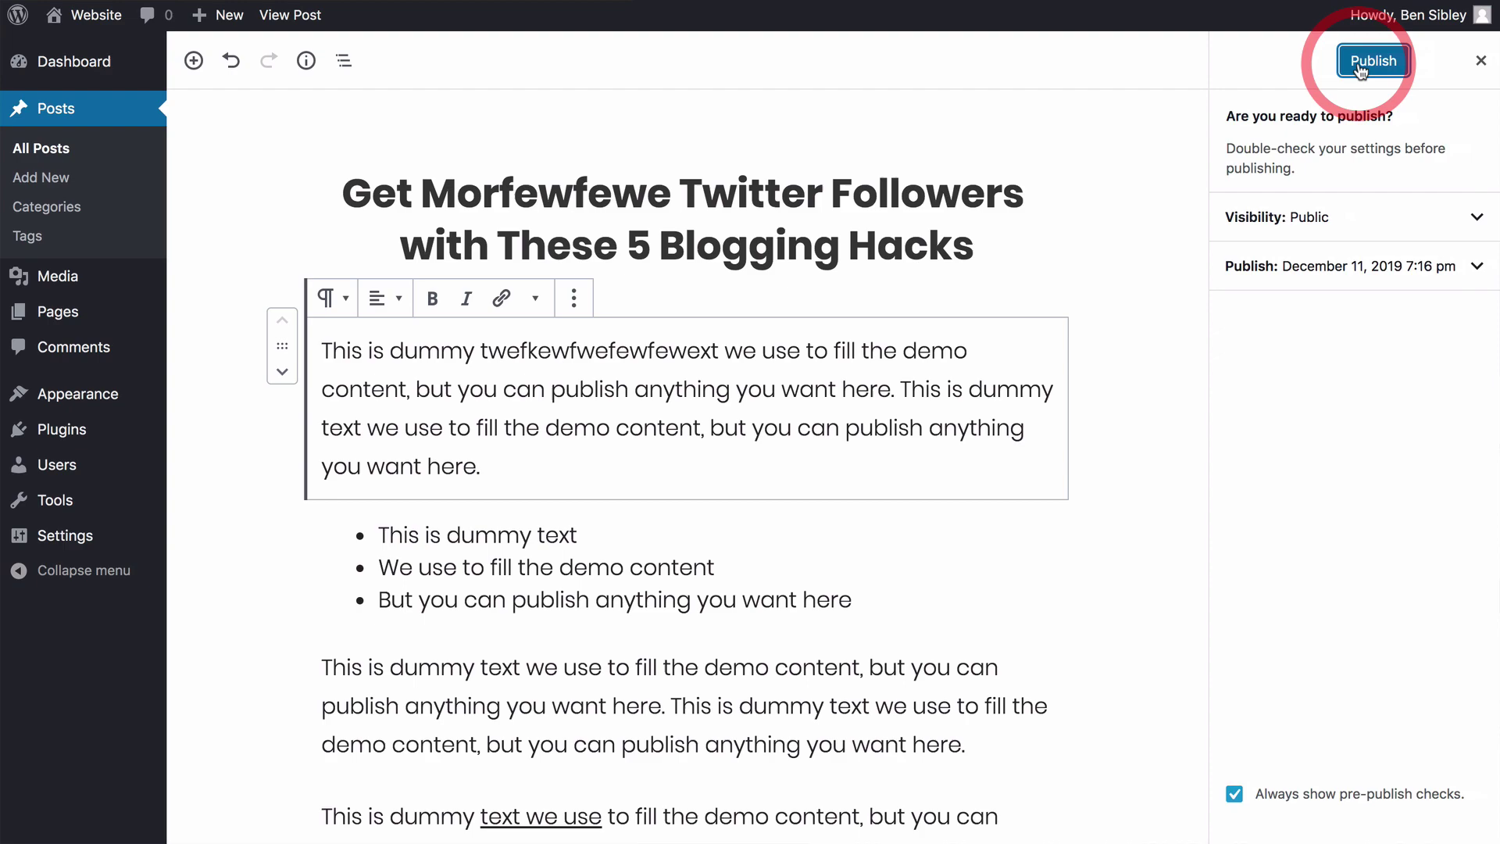
pyautogui.click(1361, 68)
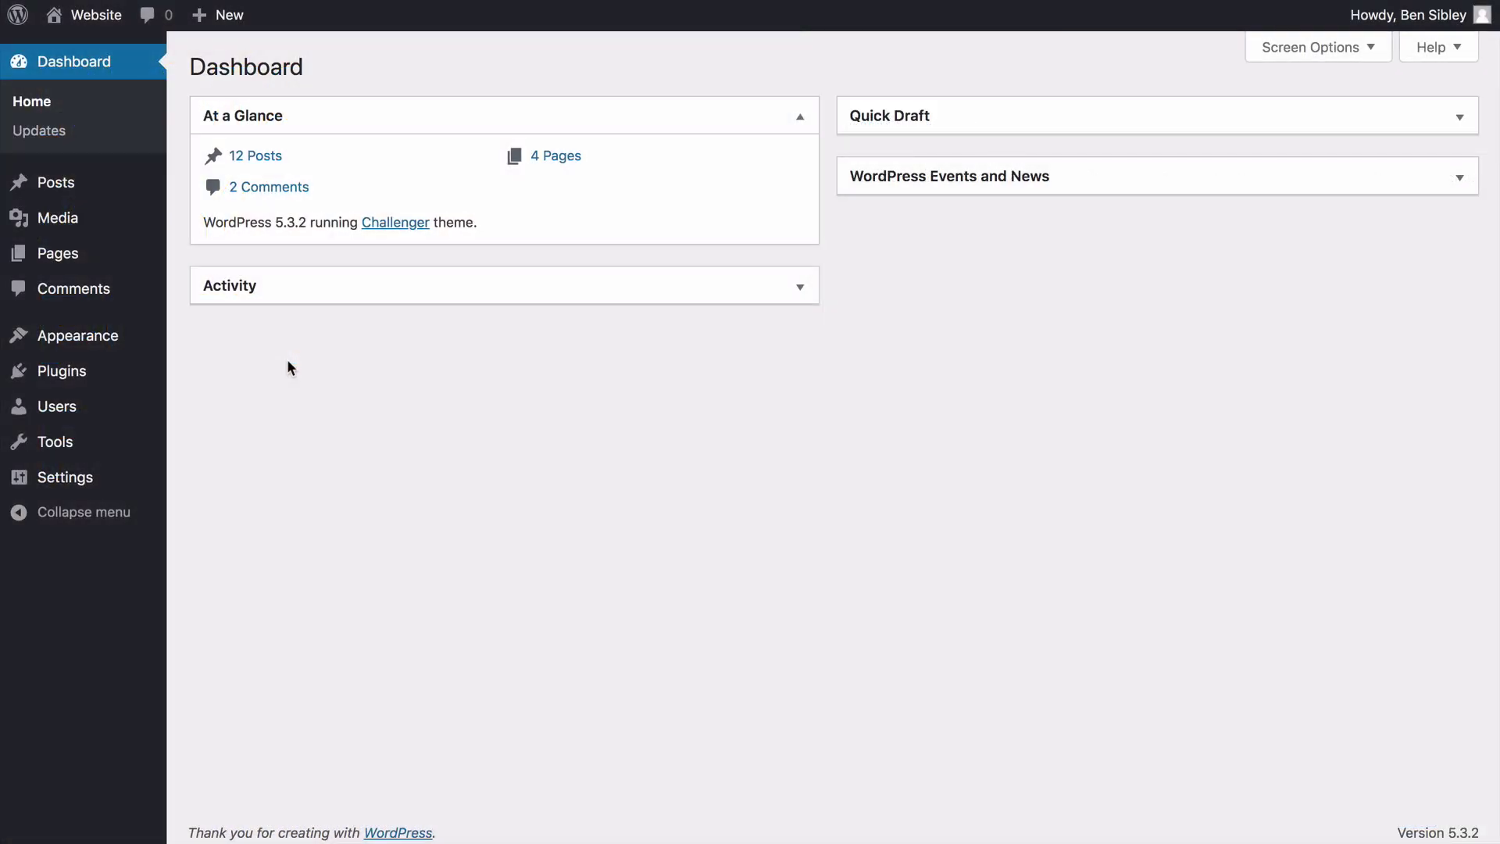
# Step: Search Add New Plugins for 'revisionize', then install and activate the Revisionize plugin
pyautogui.moveTo(109, 379)
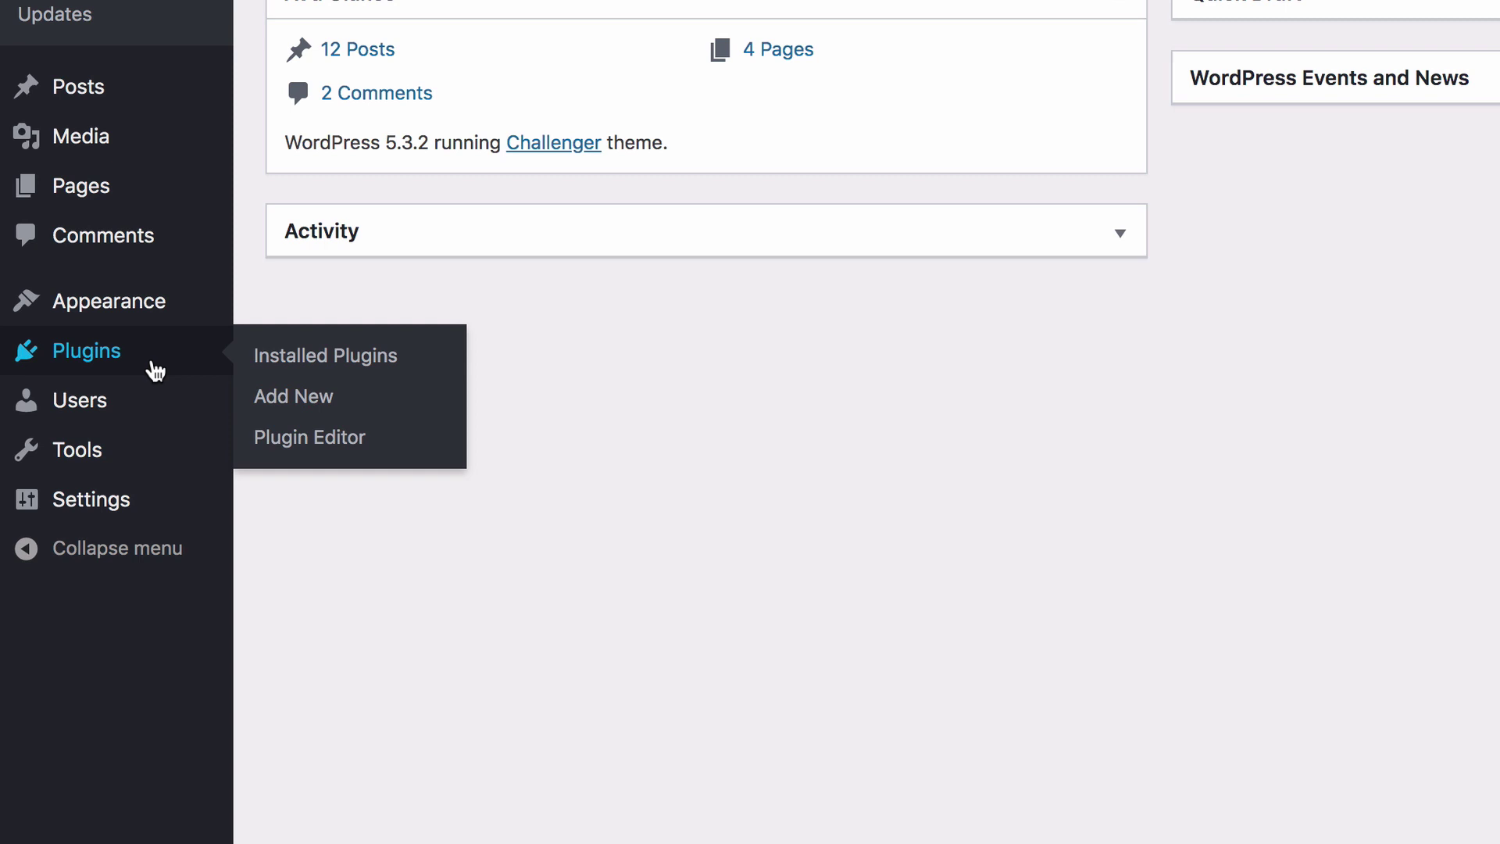
pyautogui.click(352, 405)
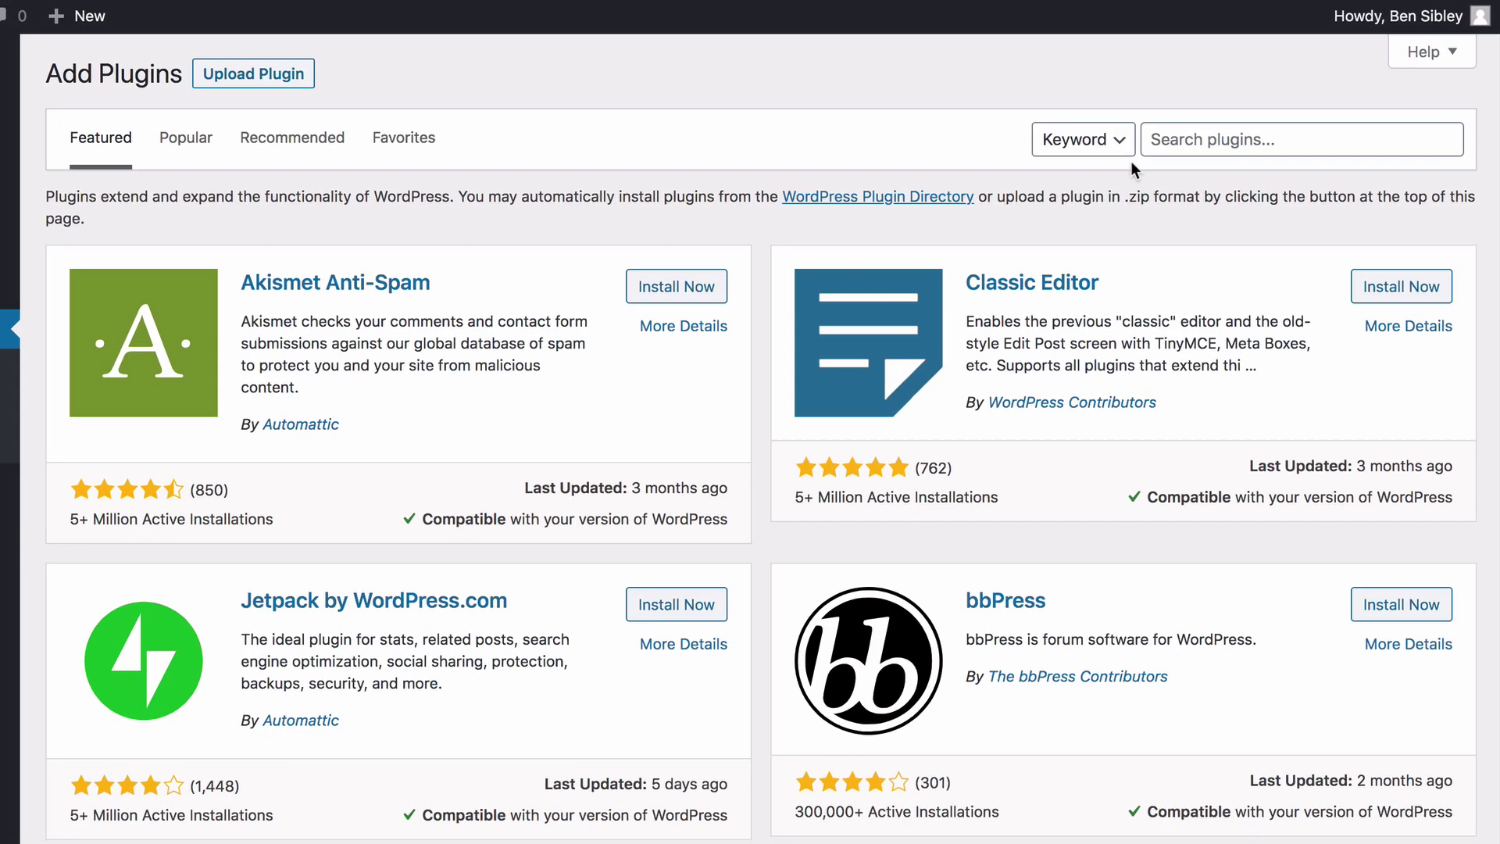
pyautogui.click(1228, 123)
pyautogui.write('rev')
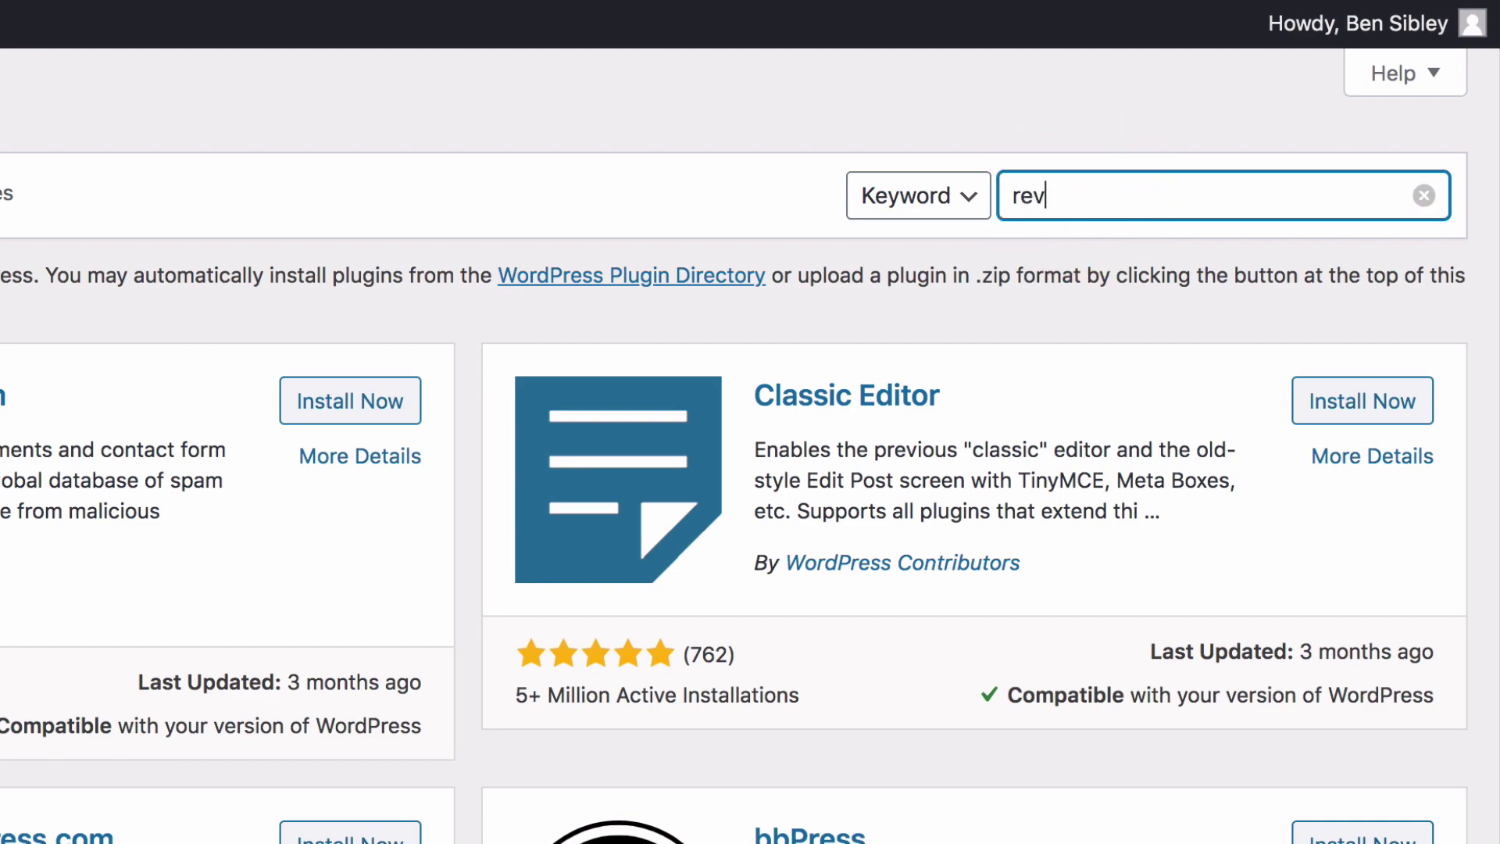
pyautogui.write('isionize')
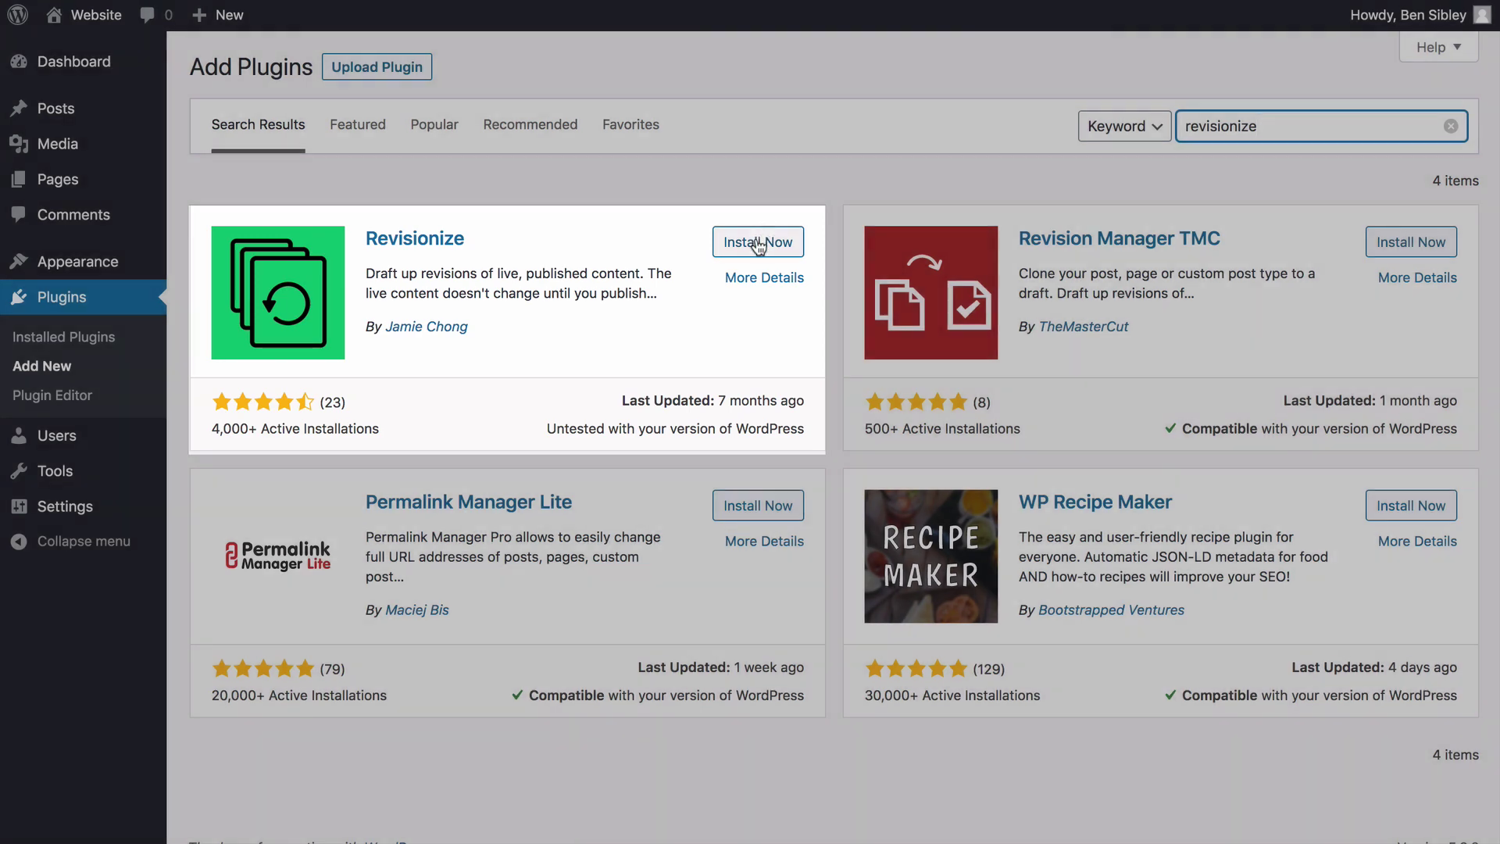
pyautogui.click(757, 243)
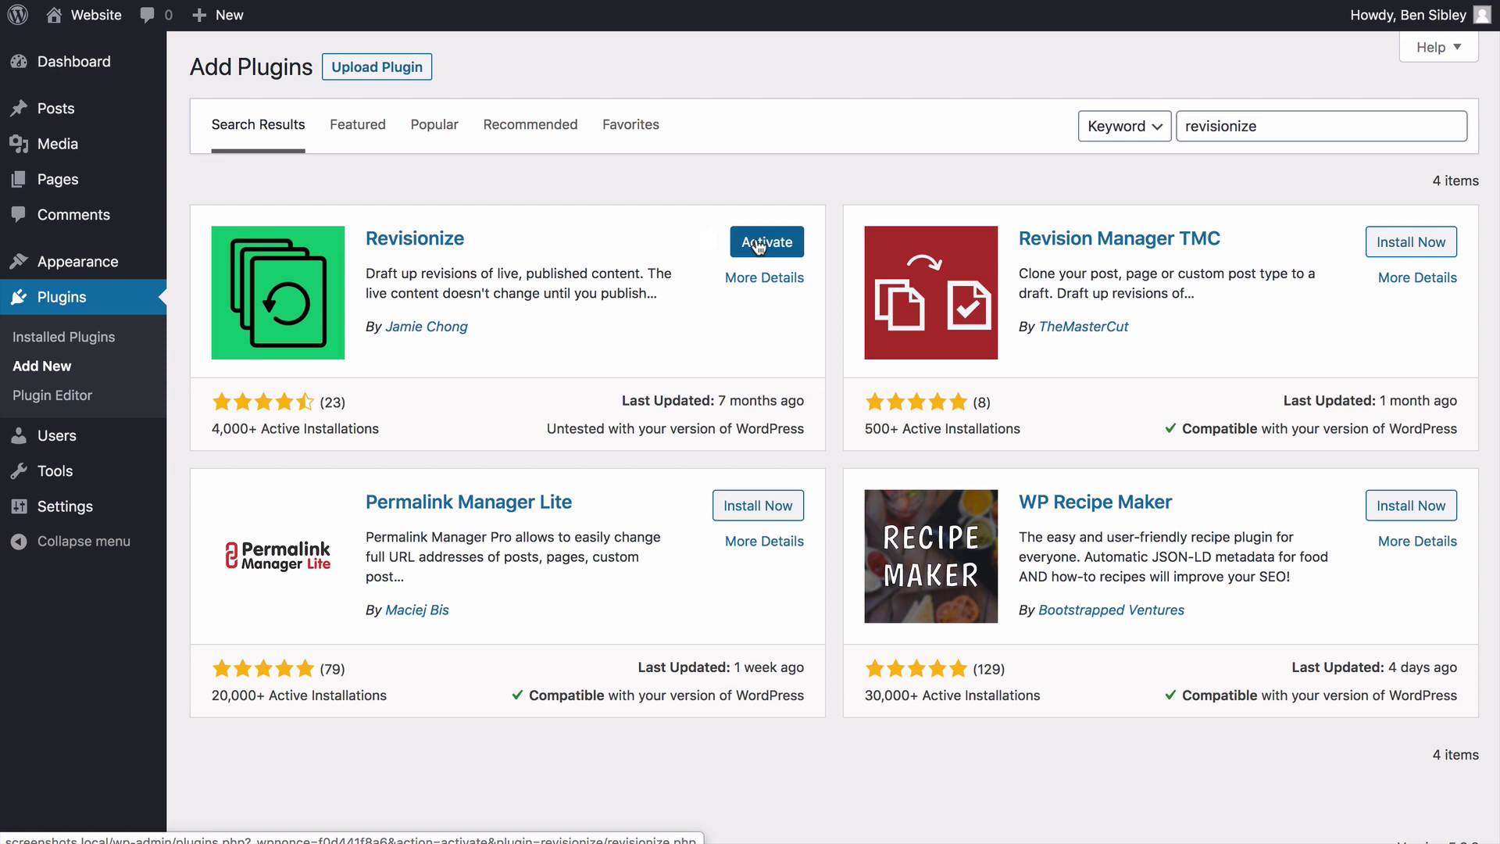
pyautogui.click(758, 244)
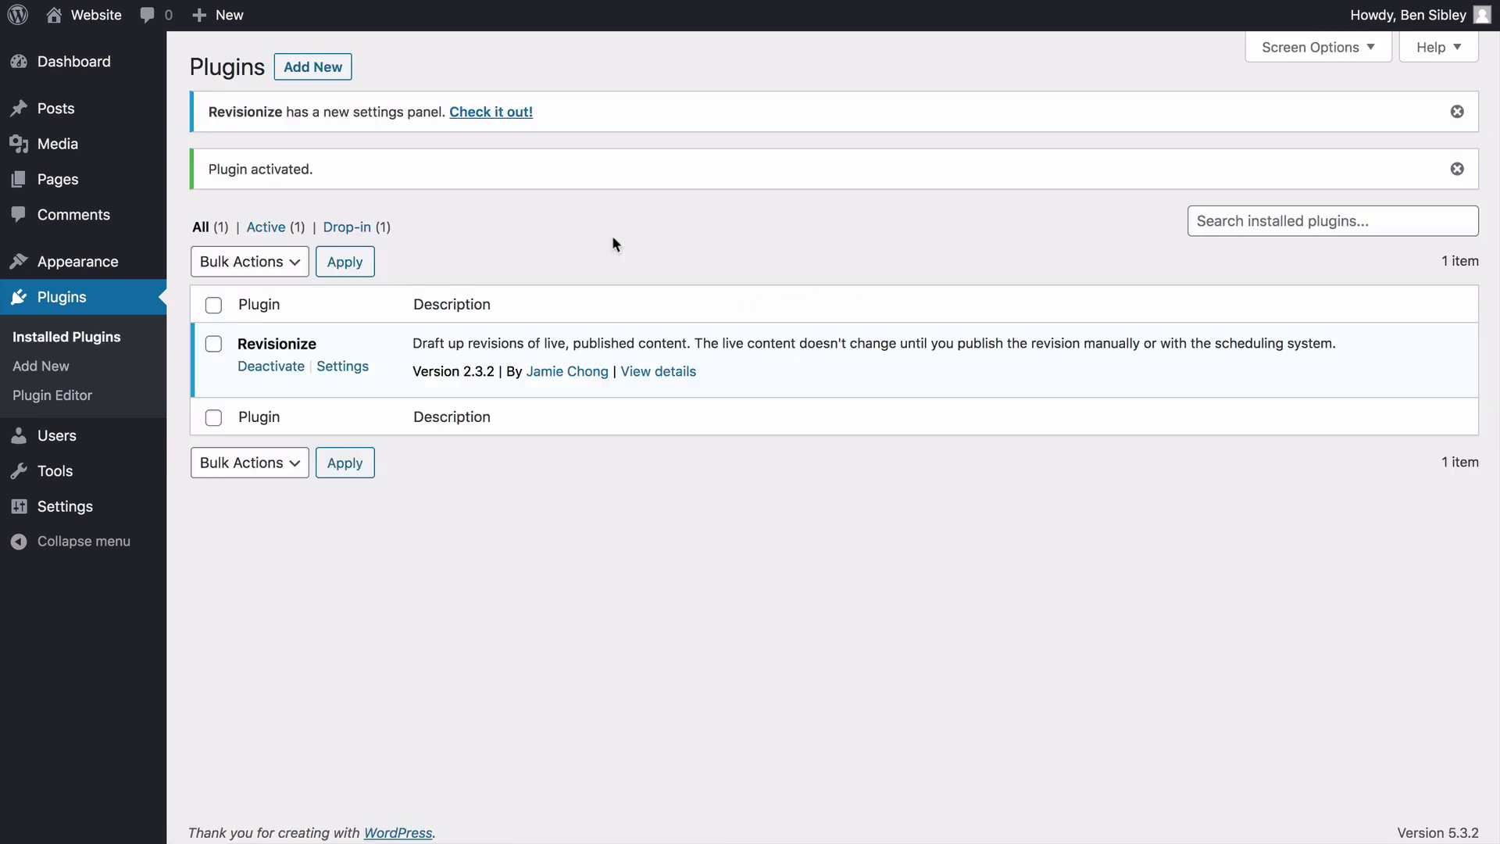
# Step: Create a Revisionize draft of the 'Get More Twitter Followers' post from All Posts
pyautogui.click(109, 116)
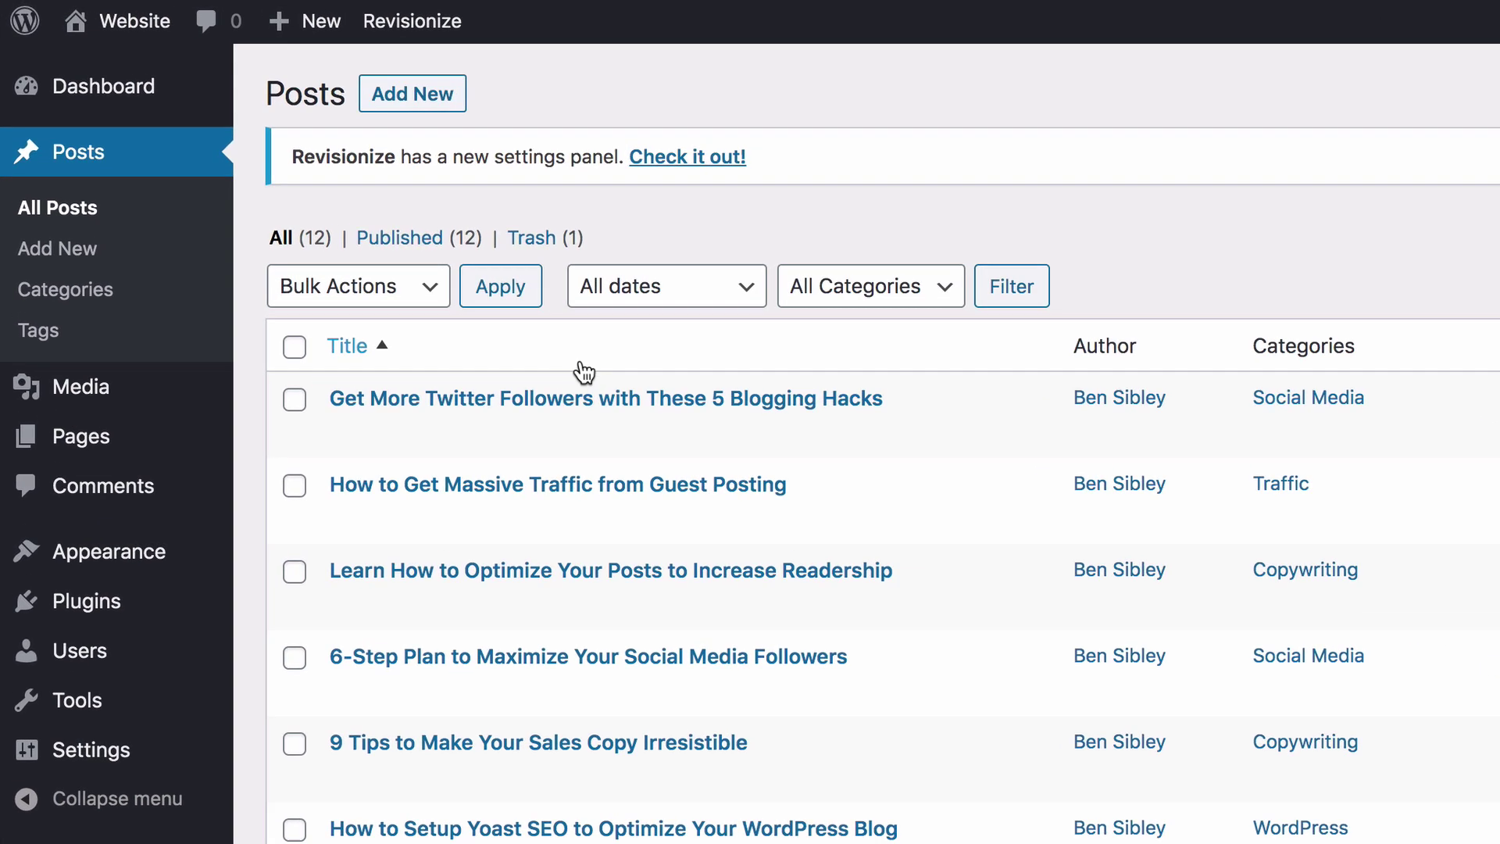
pyautogui.moveTo(428, 287)
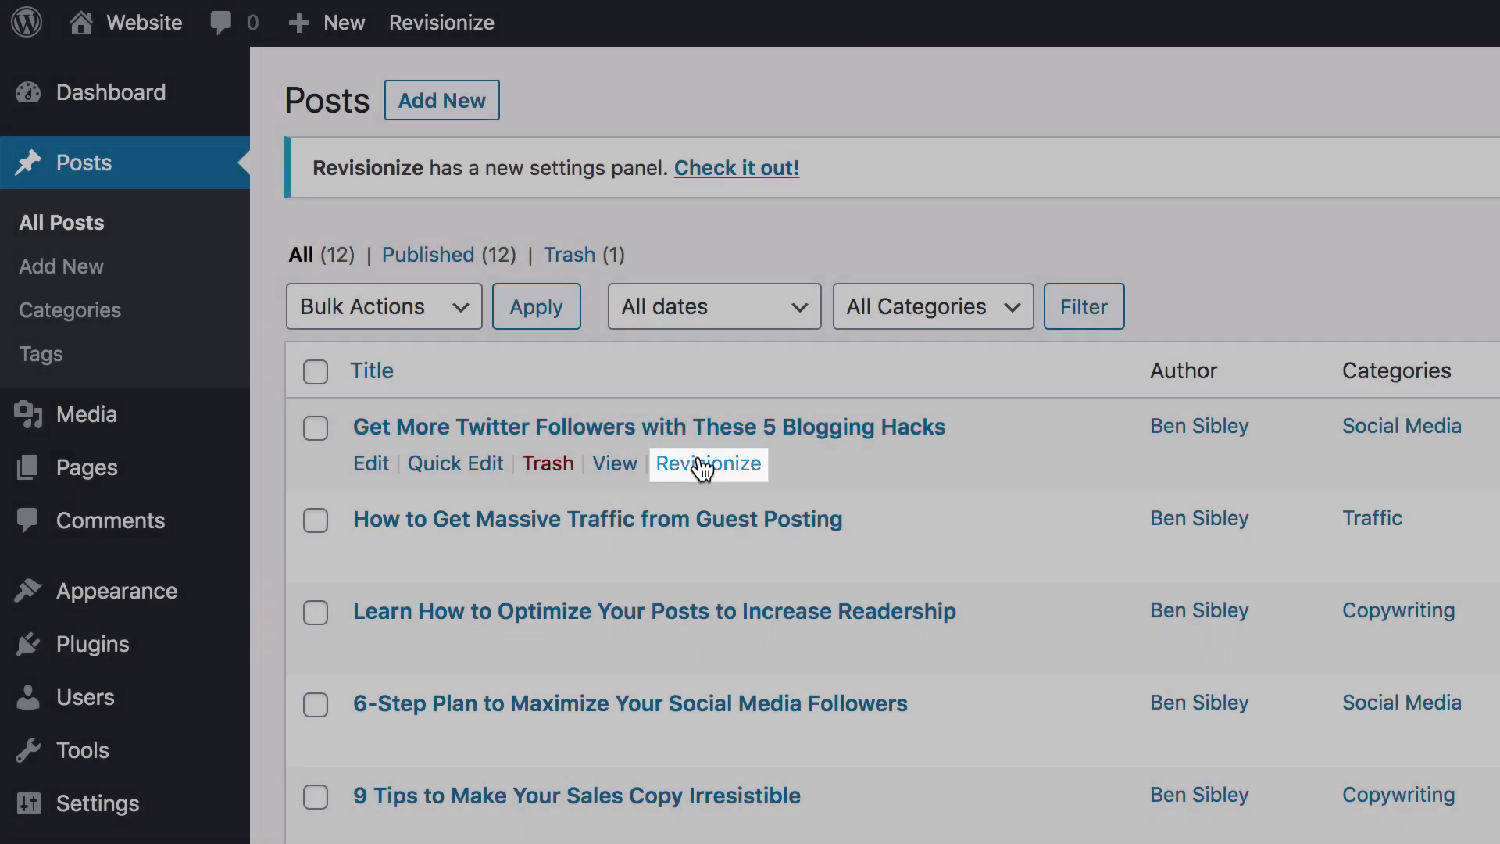
pyautogui.click(707, 466)
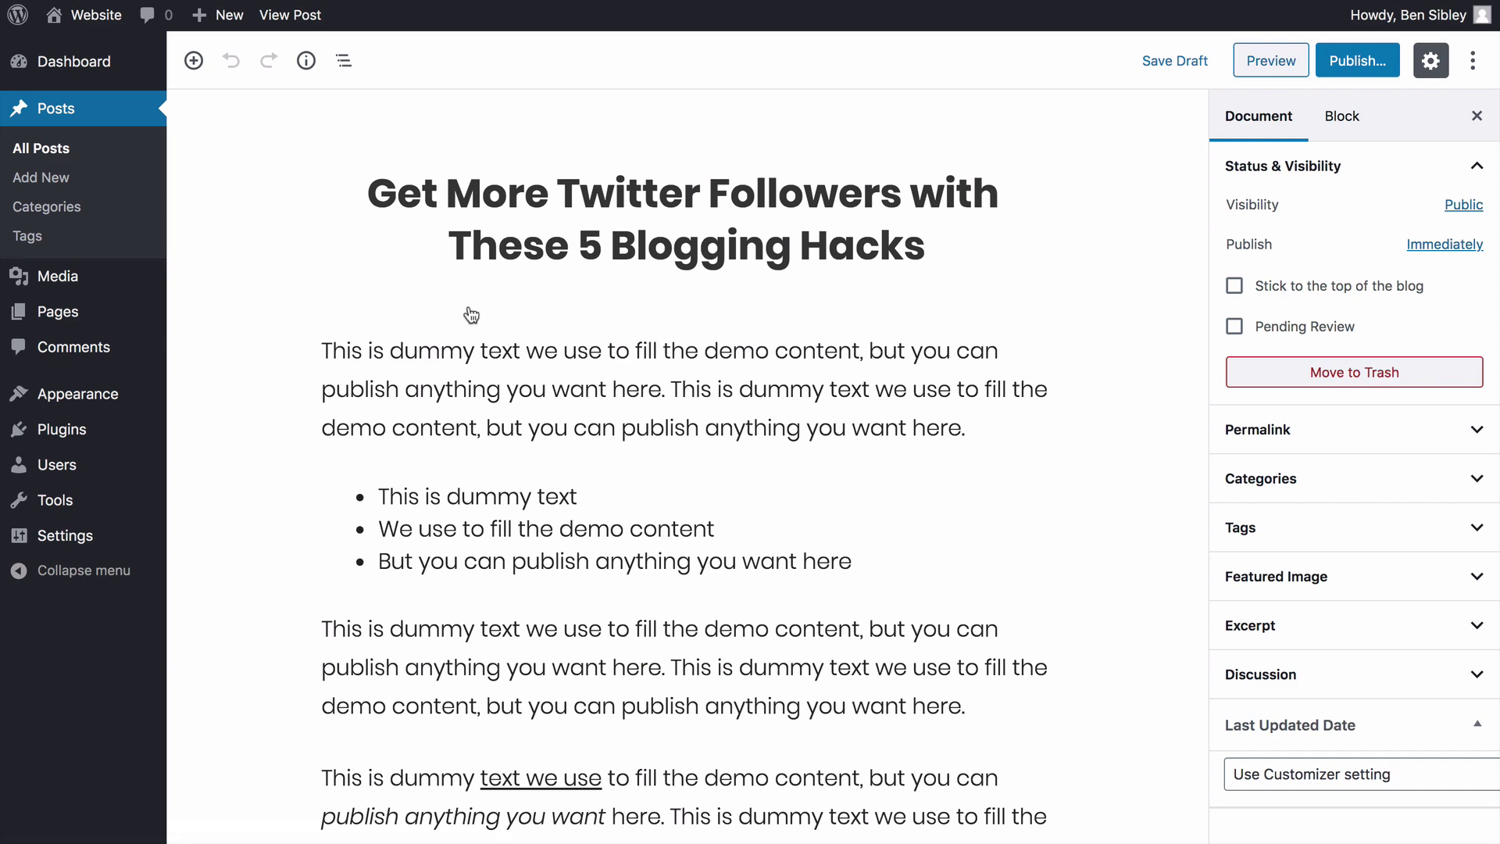
# Step: Back in the Posts list, view the still-published original Twitter Followers post
pyautogui.click(68, 118)
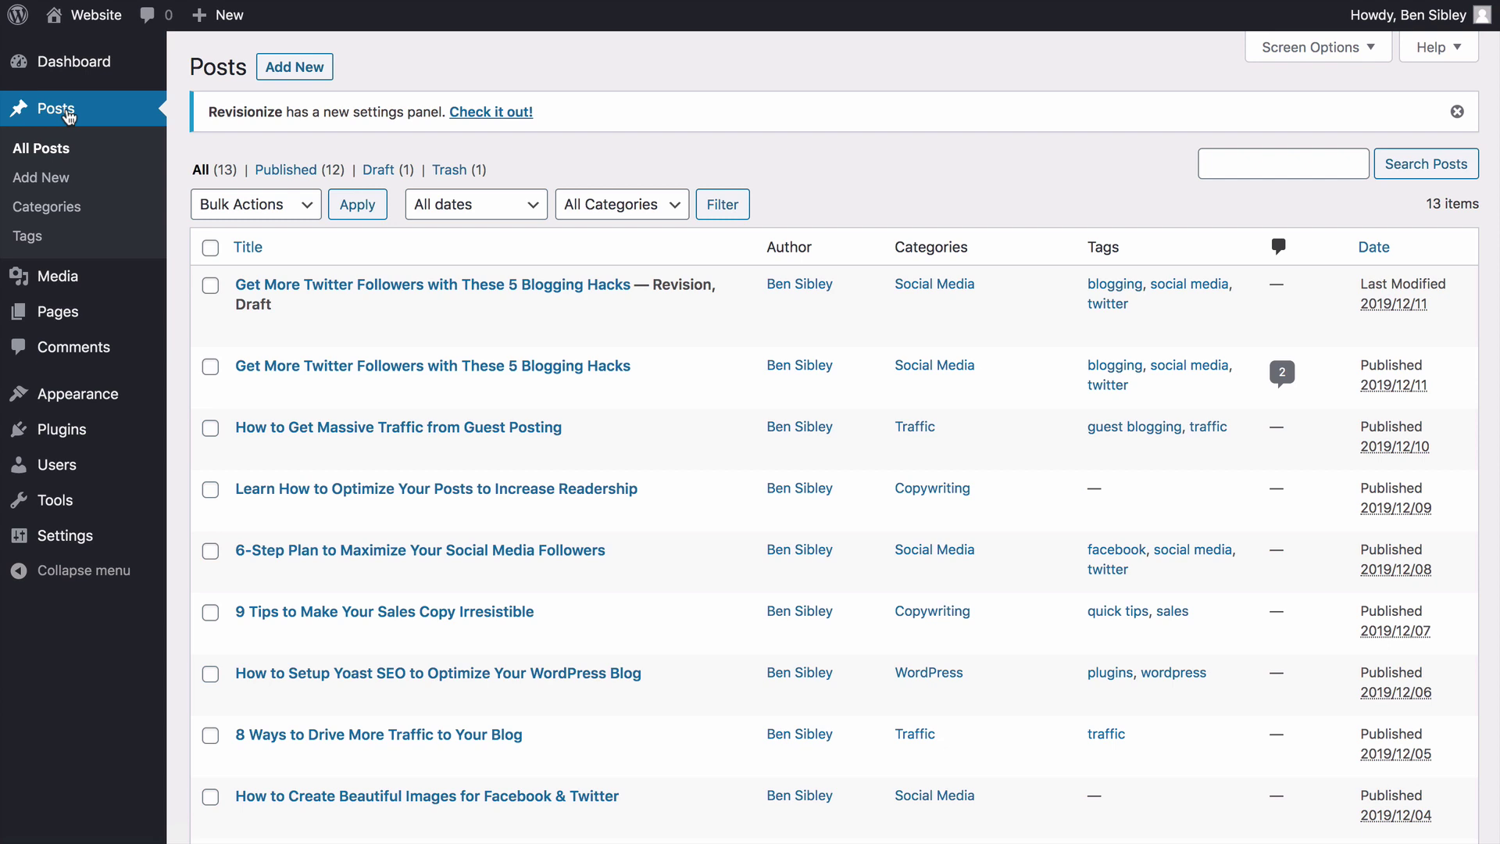
pyautogui.click(410, 390)
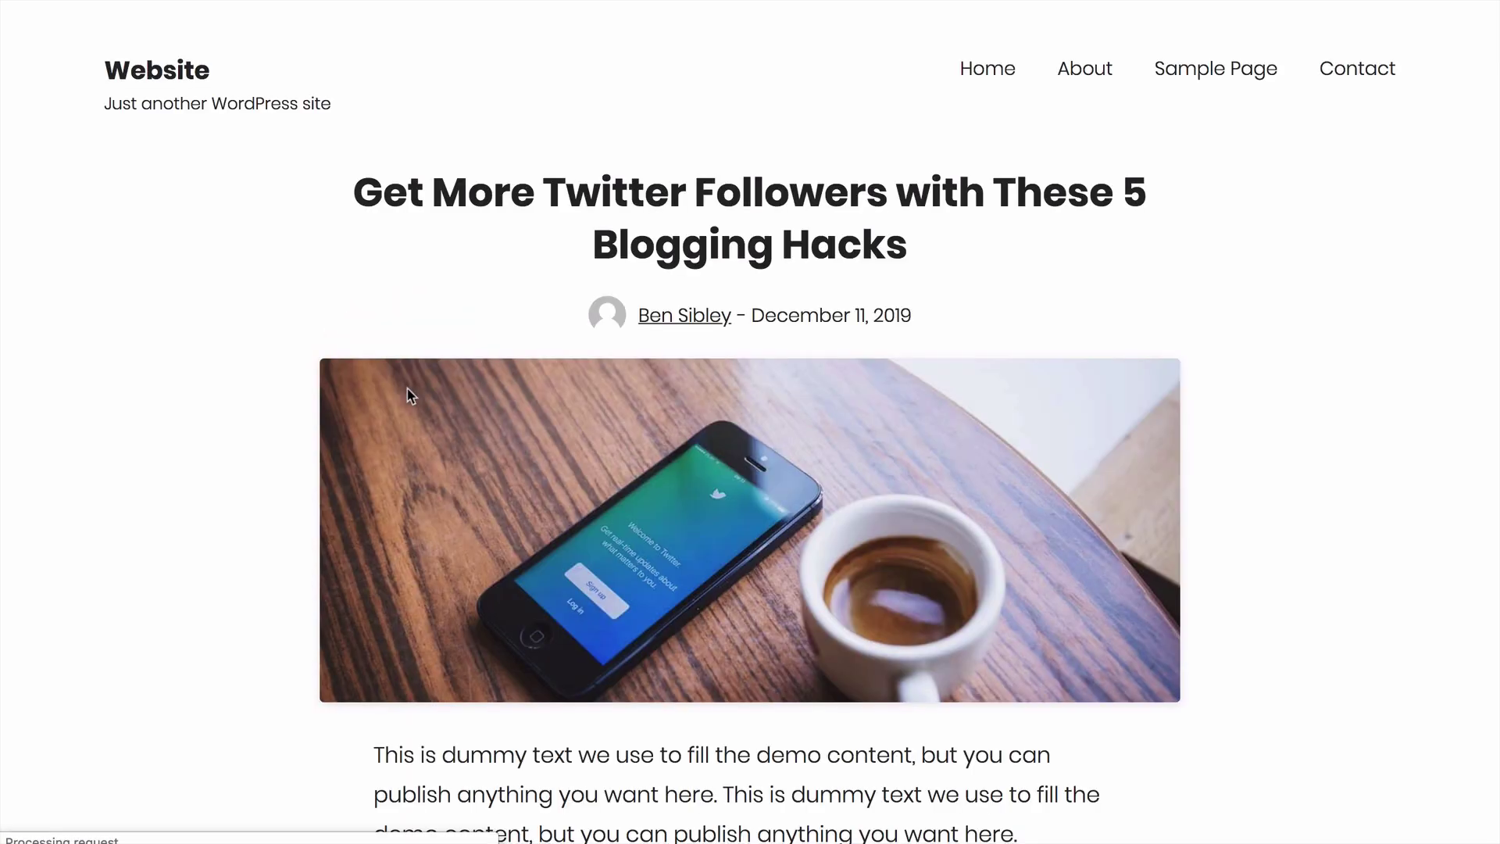
pyautogui.scroll(-1, 178, 353)
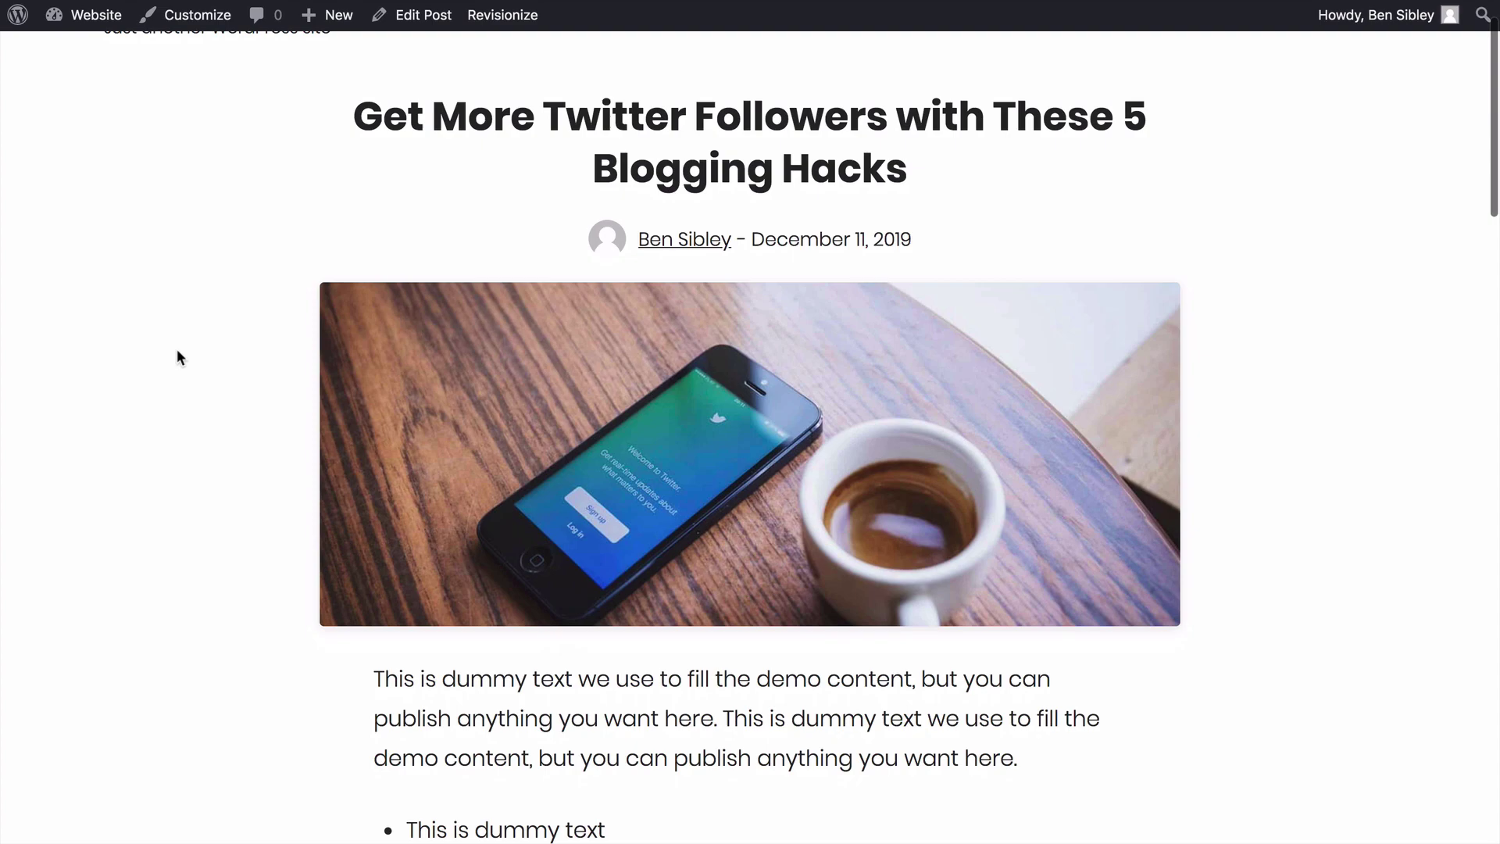
pyautogui.scroll(1, 177, 348)
# Step: Open the revision draft, add 'wefkewfwefewfew' to its first paragraph, and save the draft
pyautogui.press('super+bracketleft')
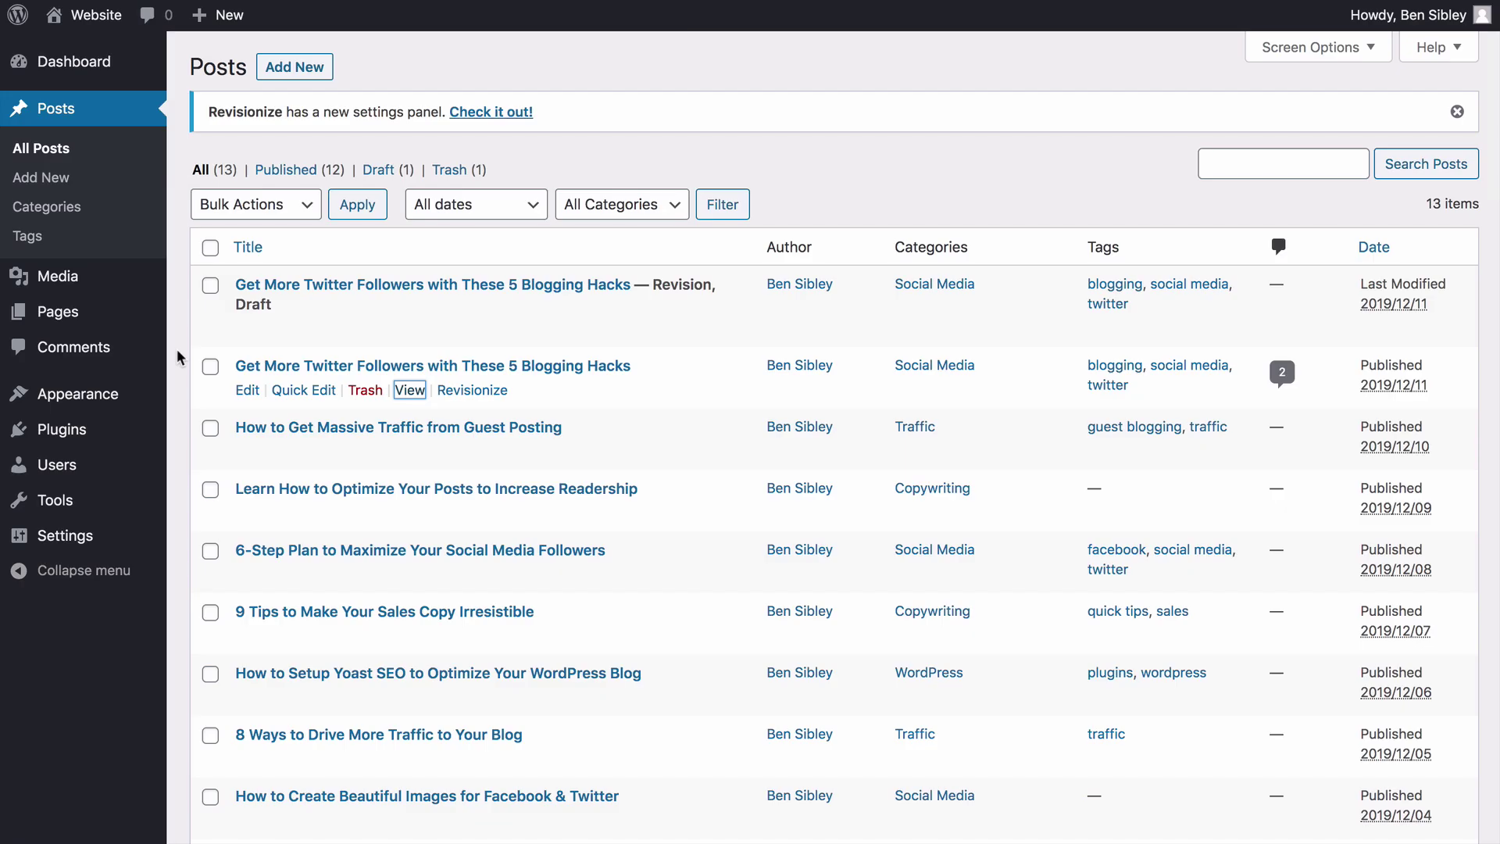
pyautogui.click(388, 289)
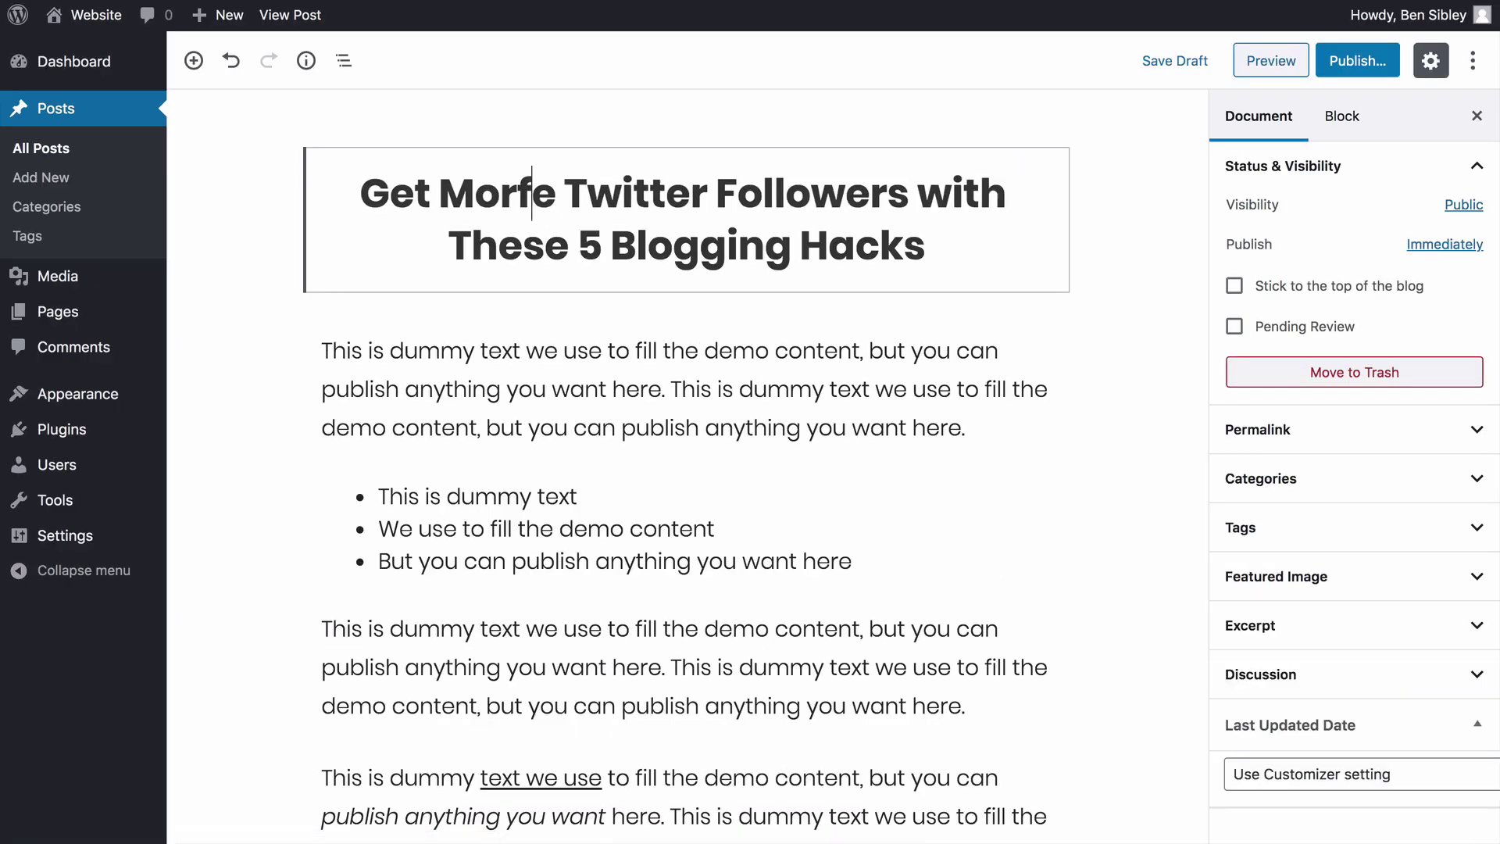
pyautogui.click(489, 350)
pyautogui.write('wefkewfwefewfew')
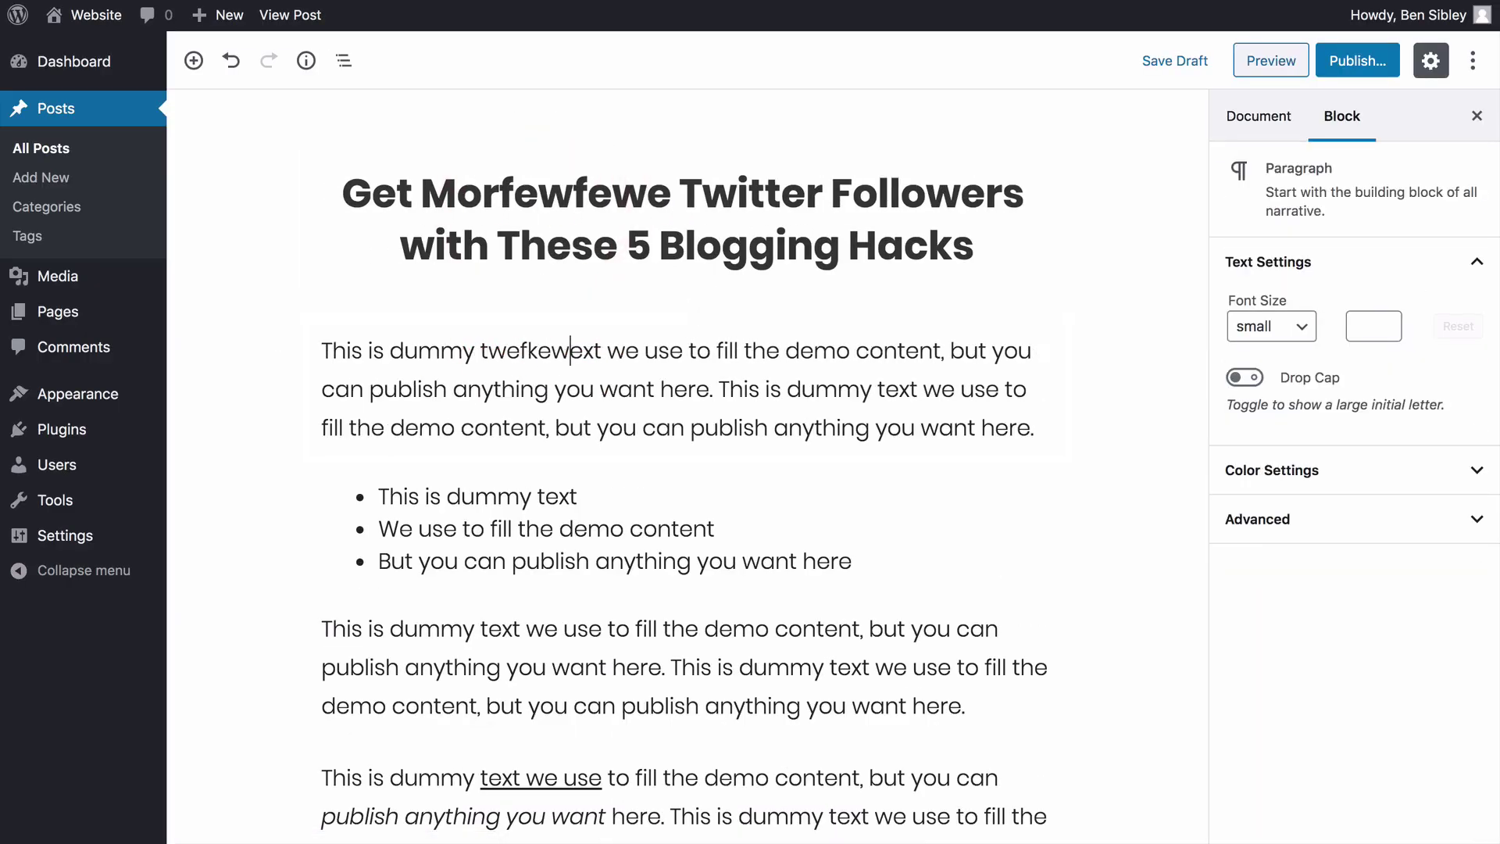
pyautogui.click(1164, 62)
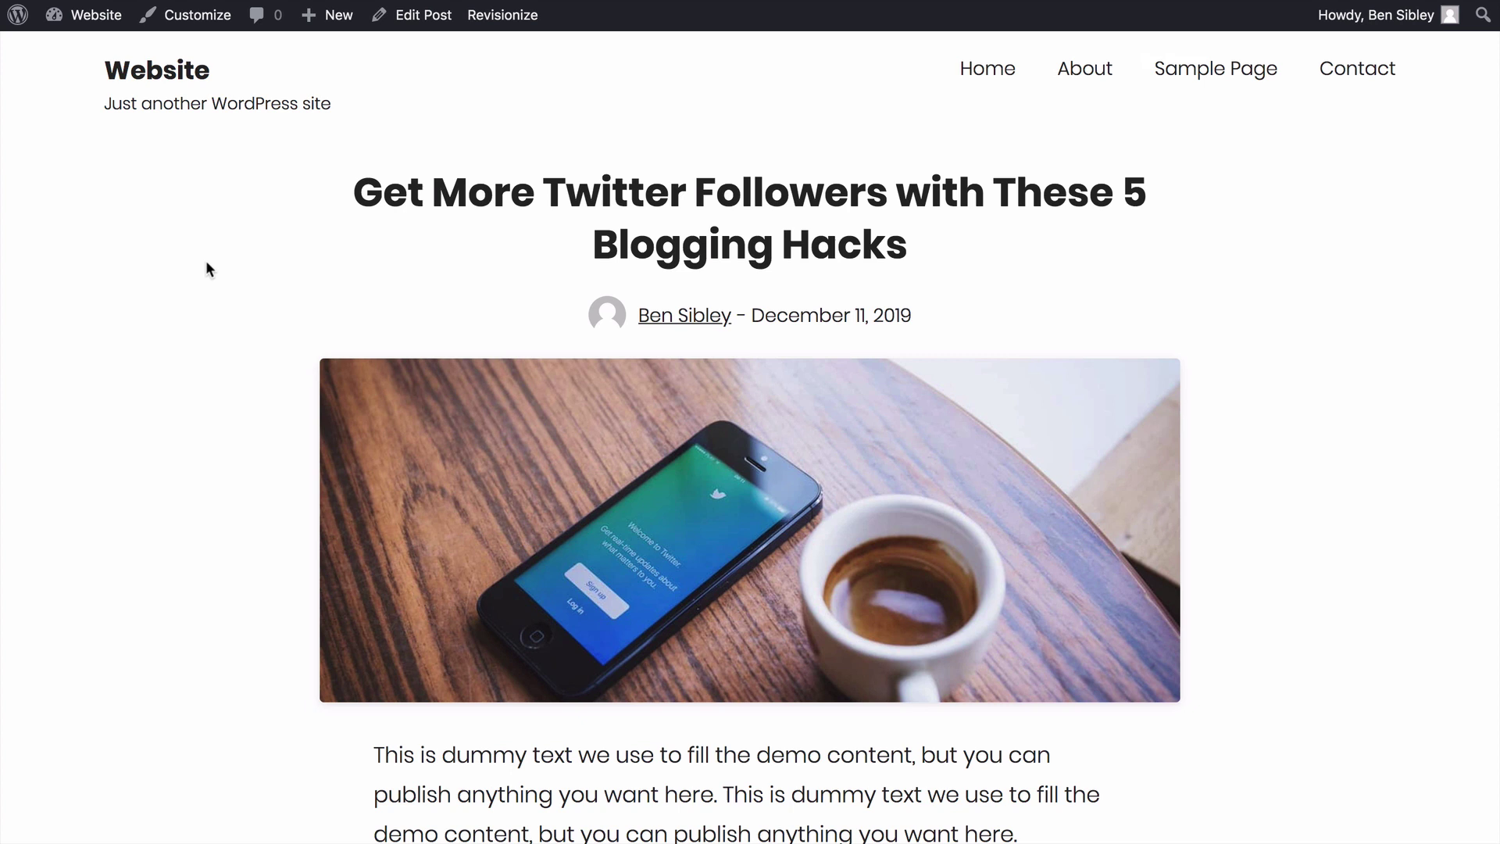
# Step: Return to the revision draft editor and review its edited title and first paragraph
pyautogui.click(206, 264)
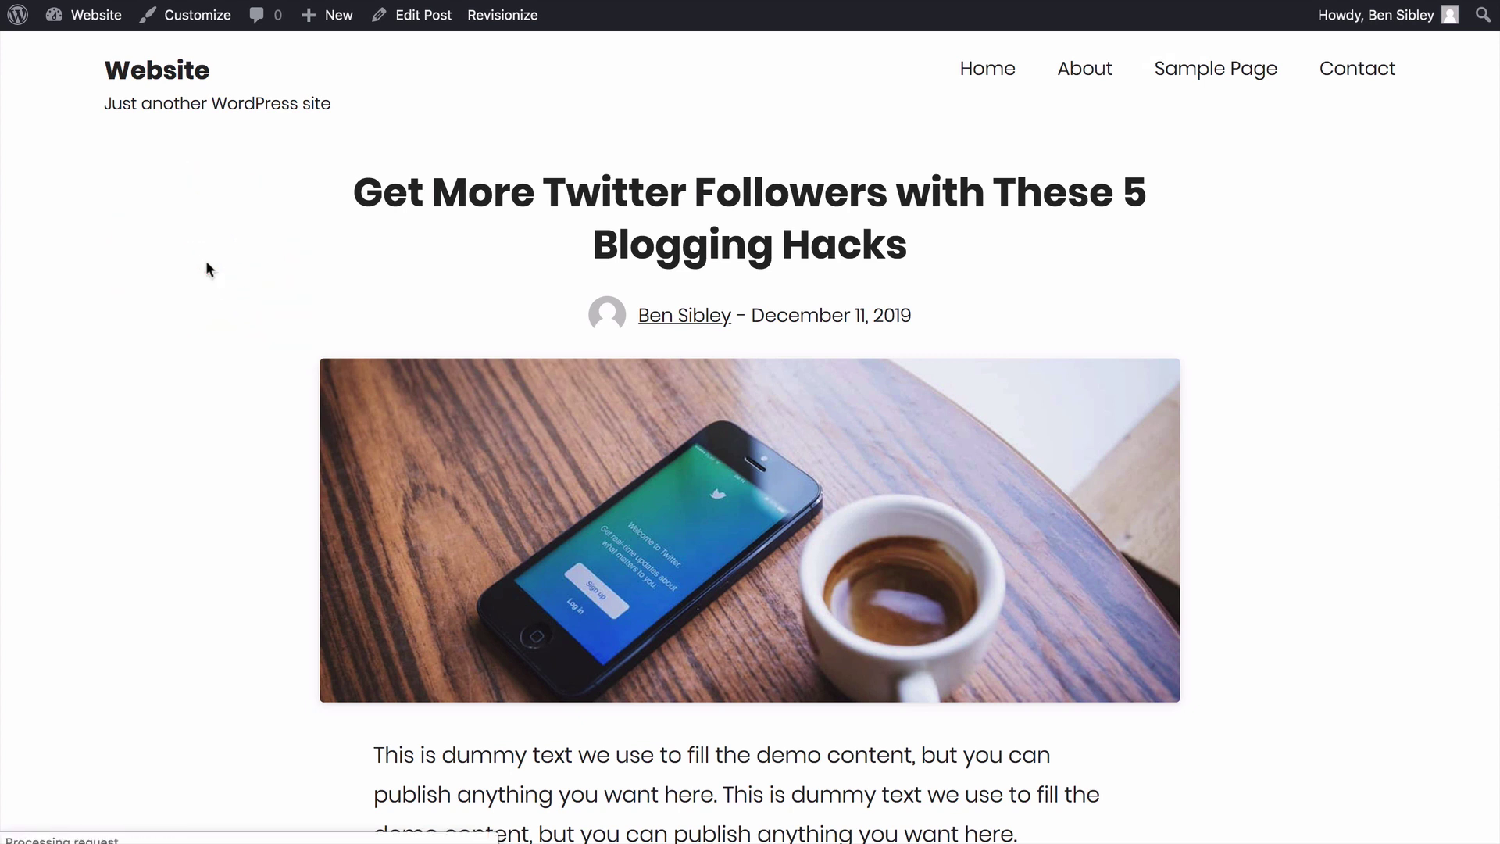
pyautogui.scroll(-2, 206, 267)
pyautogui.scroll(2, 207, 268)
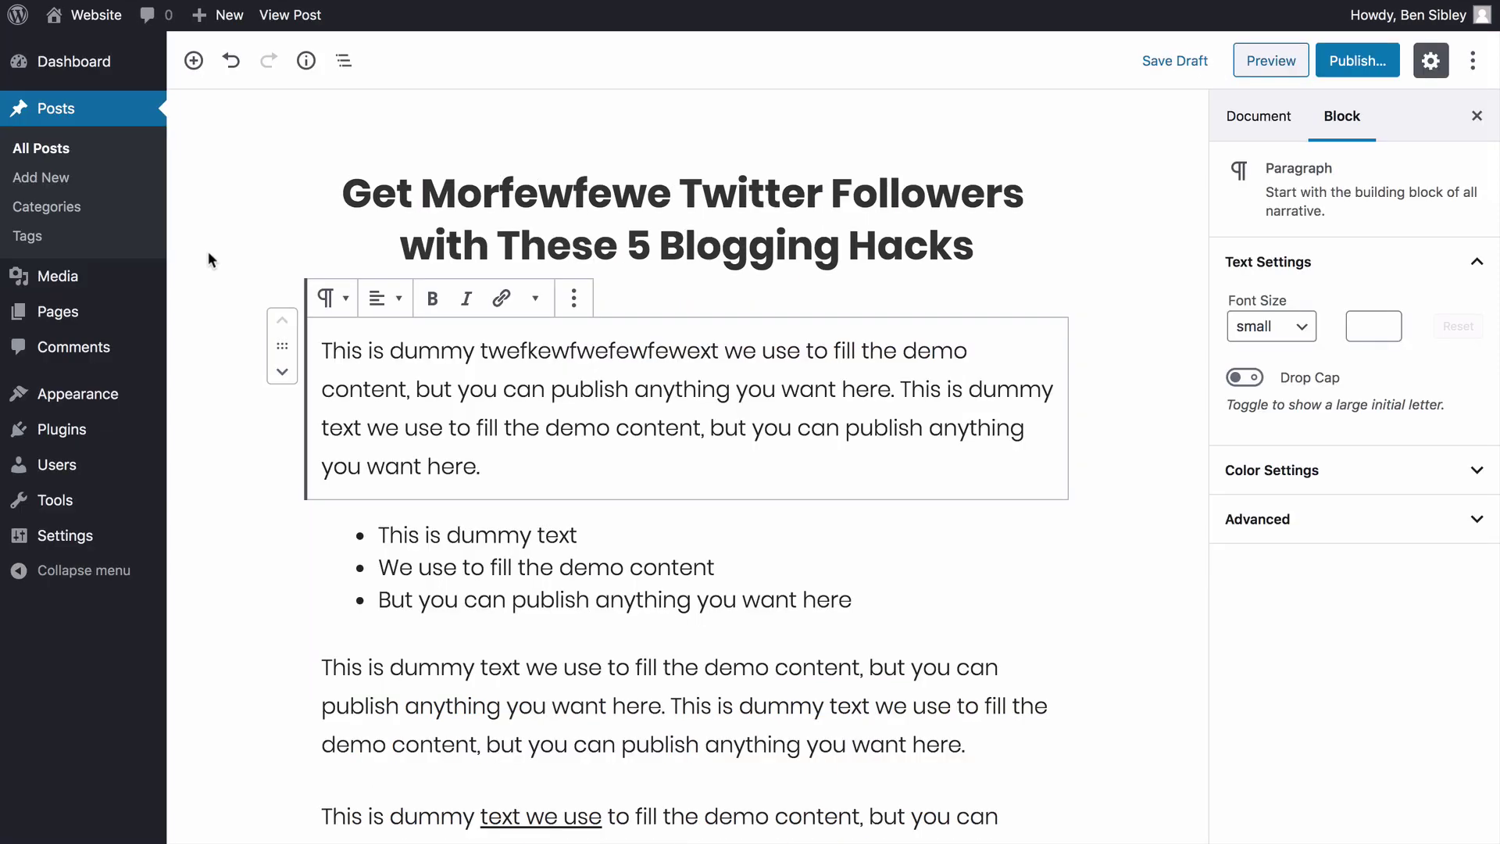
# Step: Publish the revision draft over the live Twitter Followers post
pyautogui.click(1358, 70)
pyautogui.click(1366, 64)
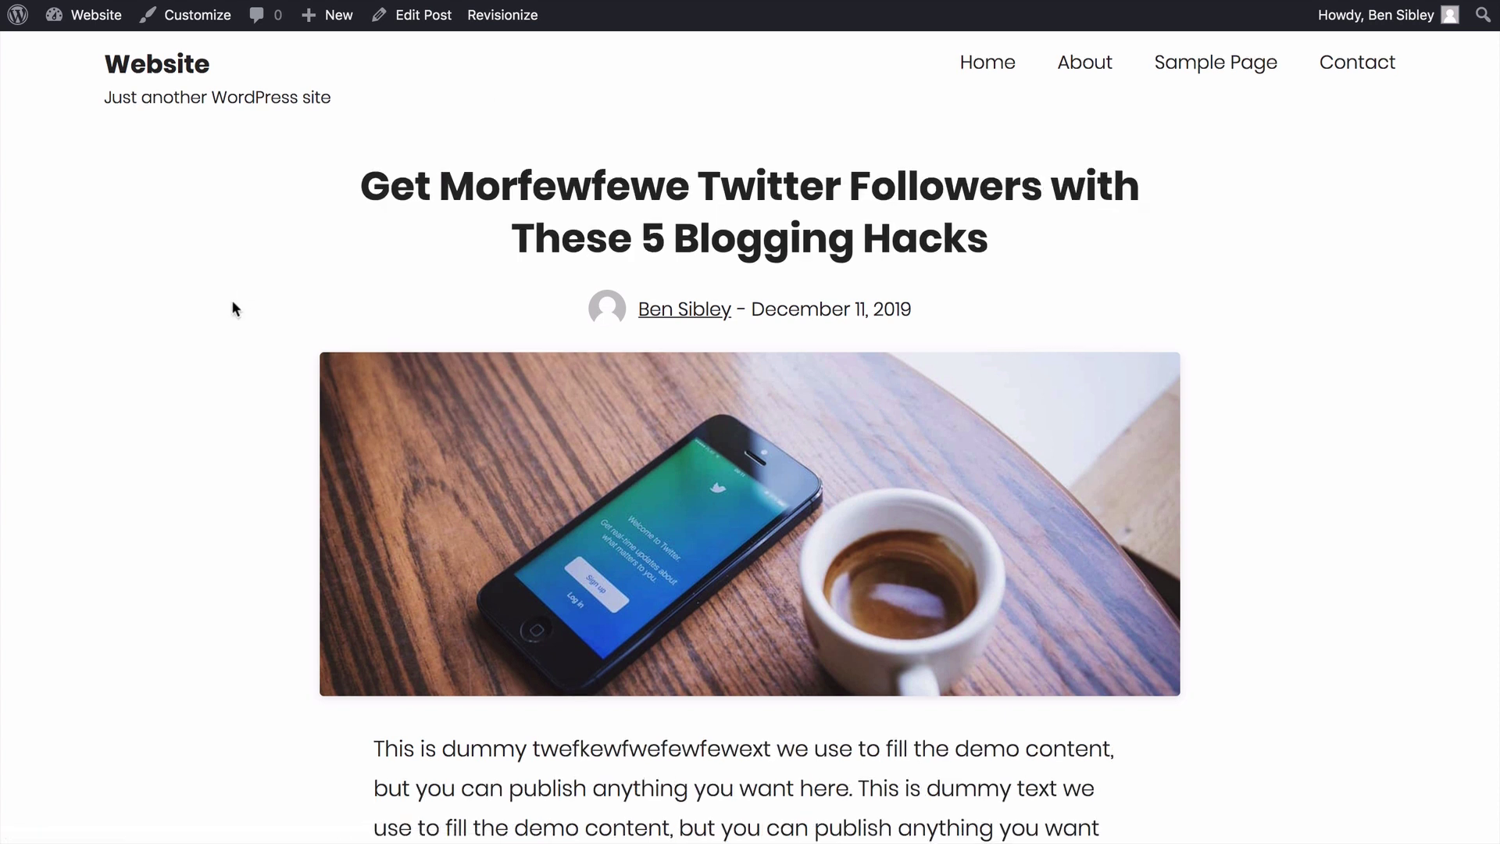
# Step: Scroll through the live post to confirm the edited title and paragraph
pyautogui.scroll(-3, 232, 302)
pyautogui.scroll(3, 232, 302)
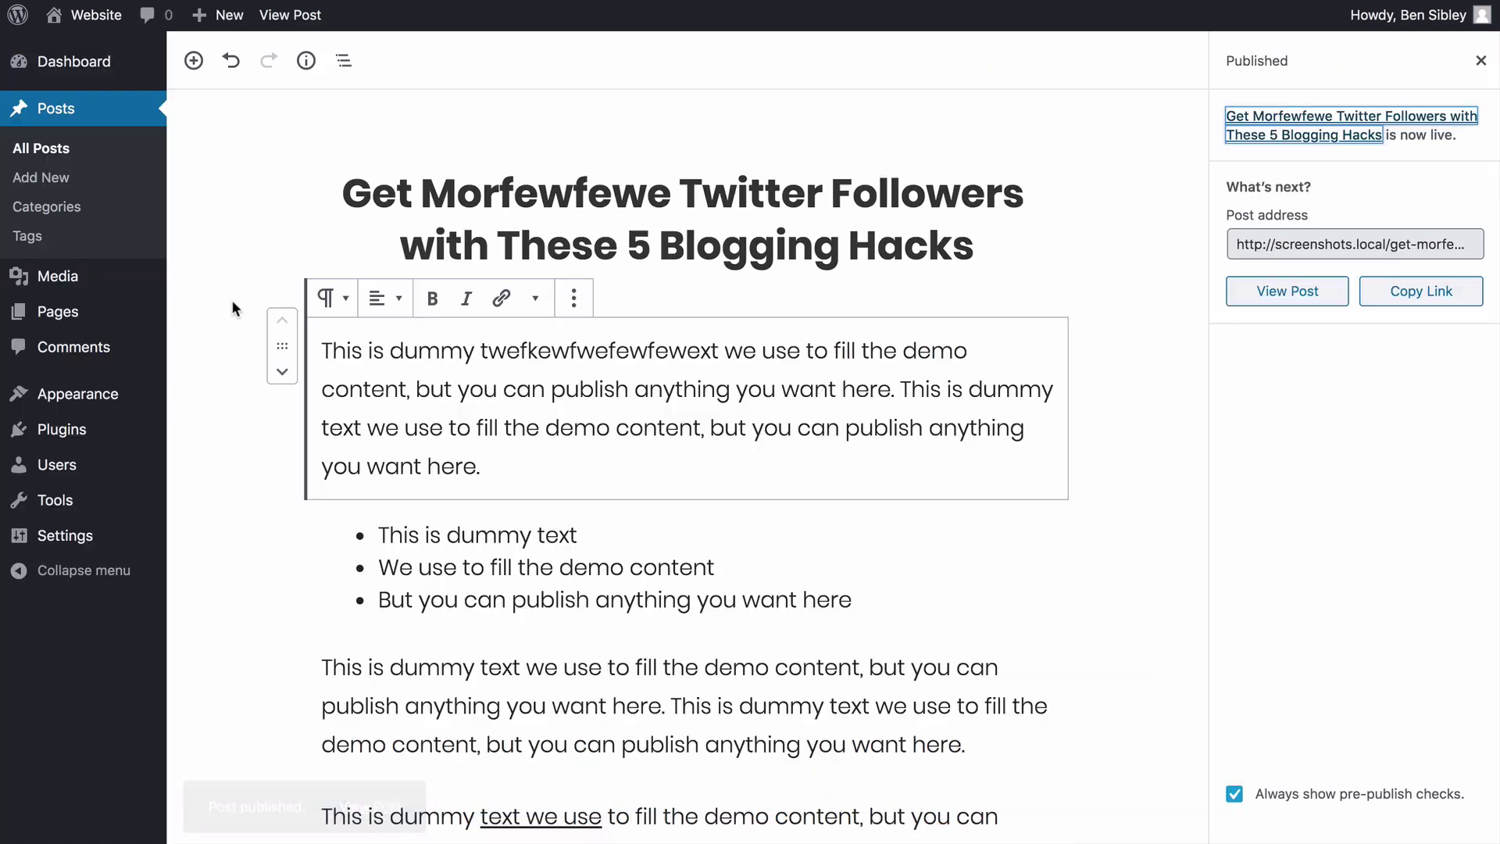
# Step: Open the Posts list showing the live edited post and its Backup Revision draft
pyautogui.click(81, 114)
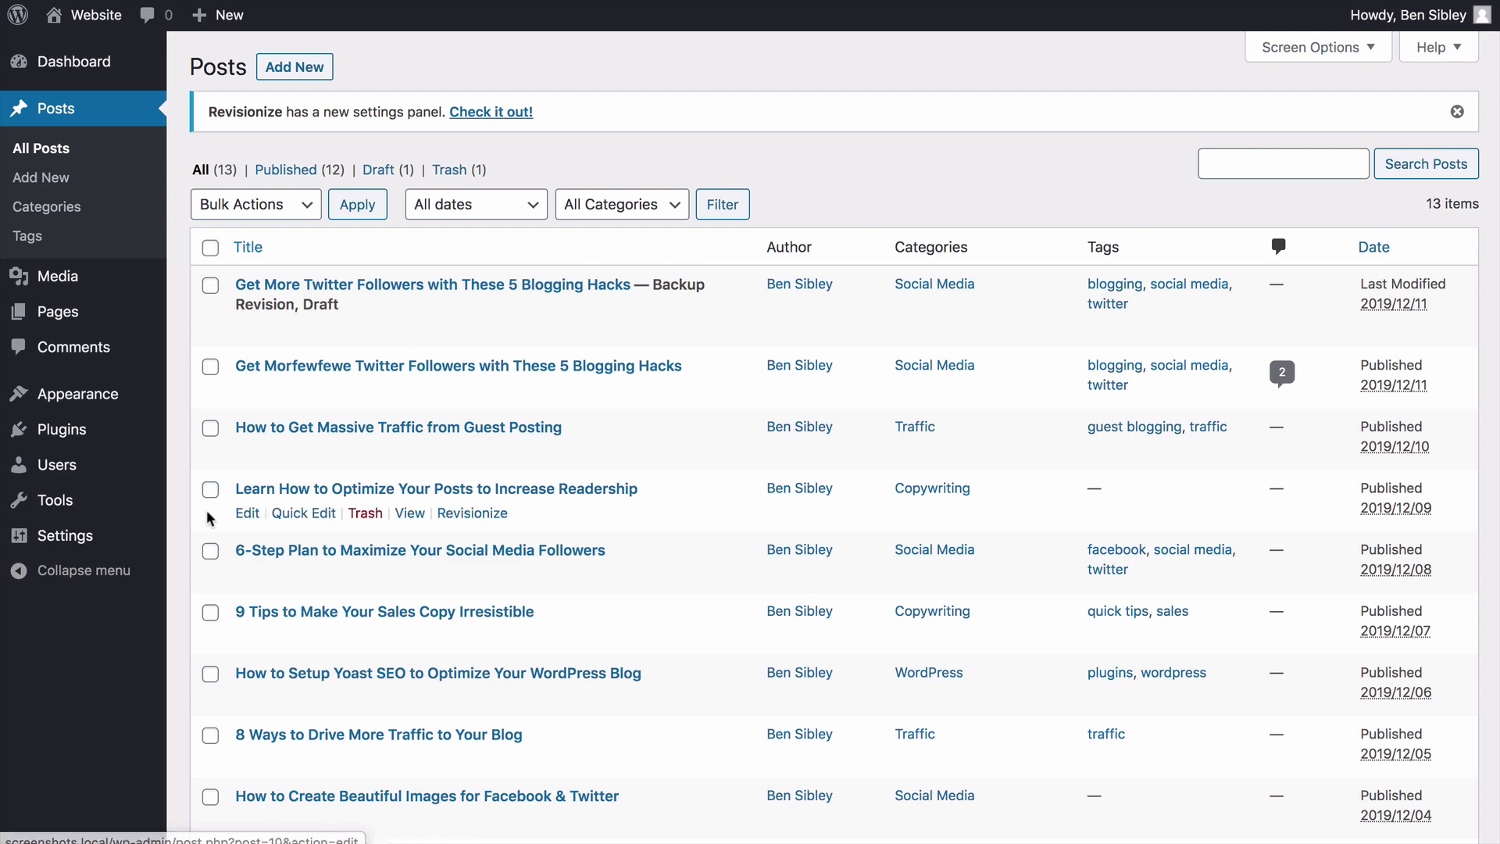
# Step: In Settings > Revisionize, turn off Keep Backup and Preserve Date, then save the settings
pyautogui.moveTo(133, 544)
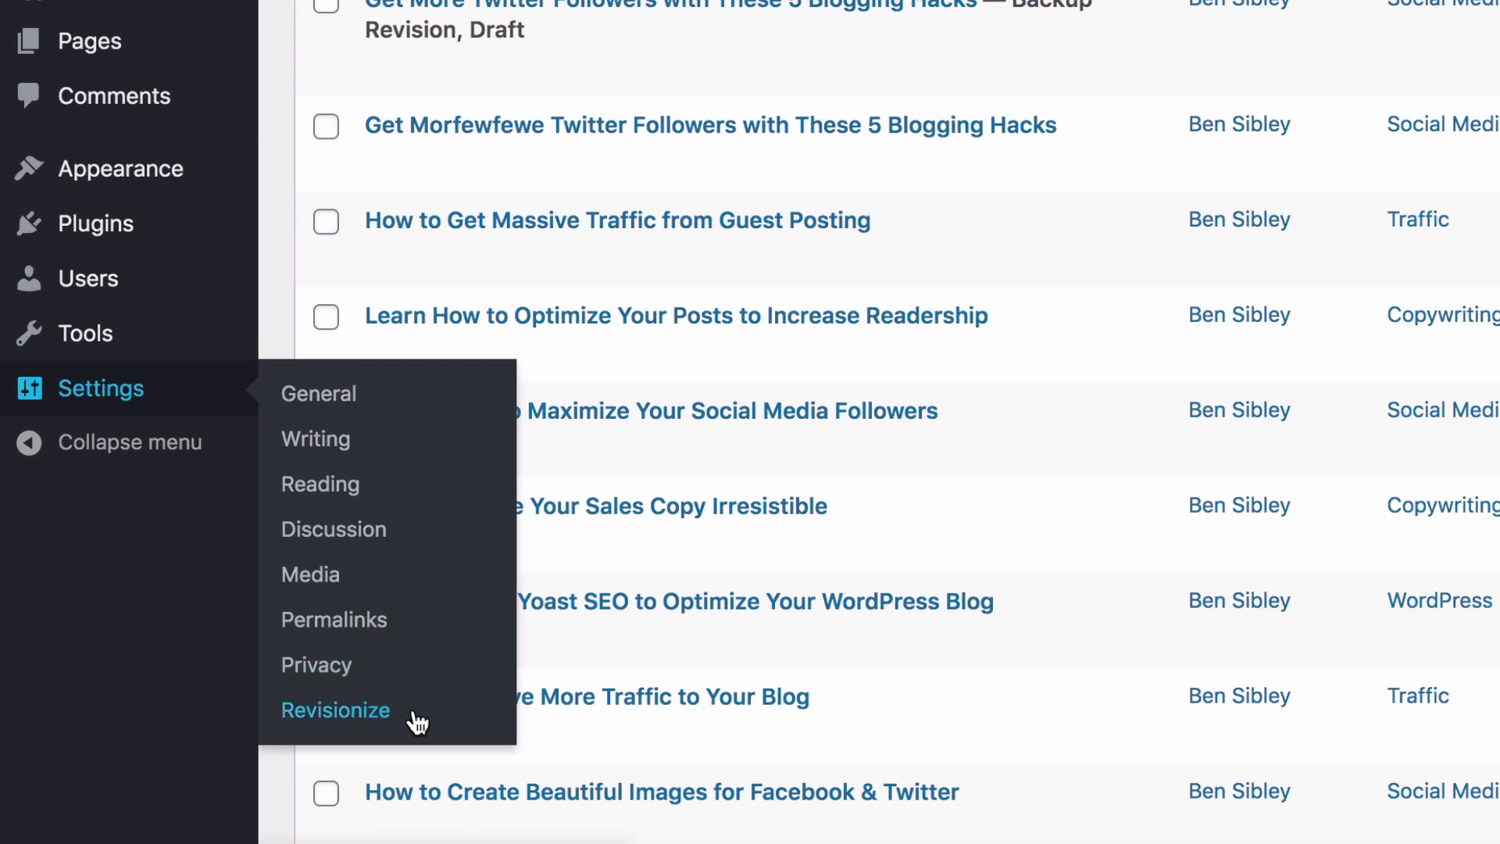
pyautogui.click(269, 750)
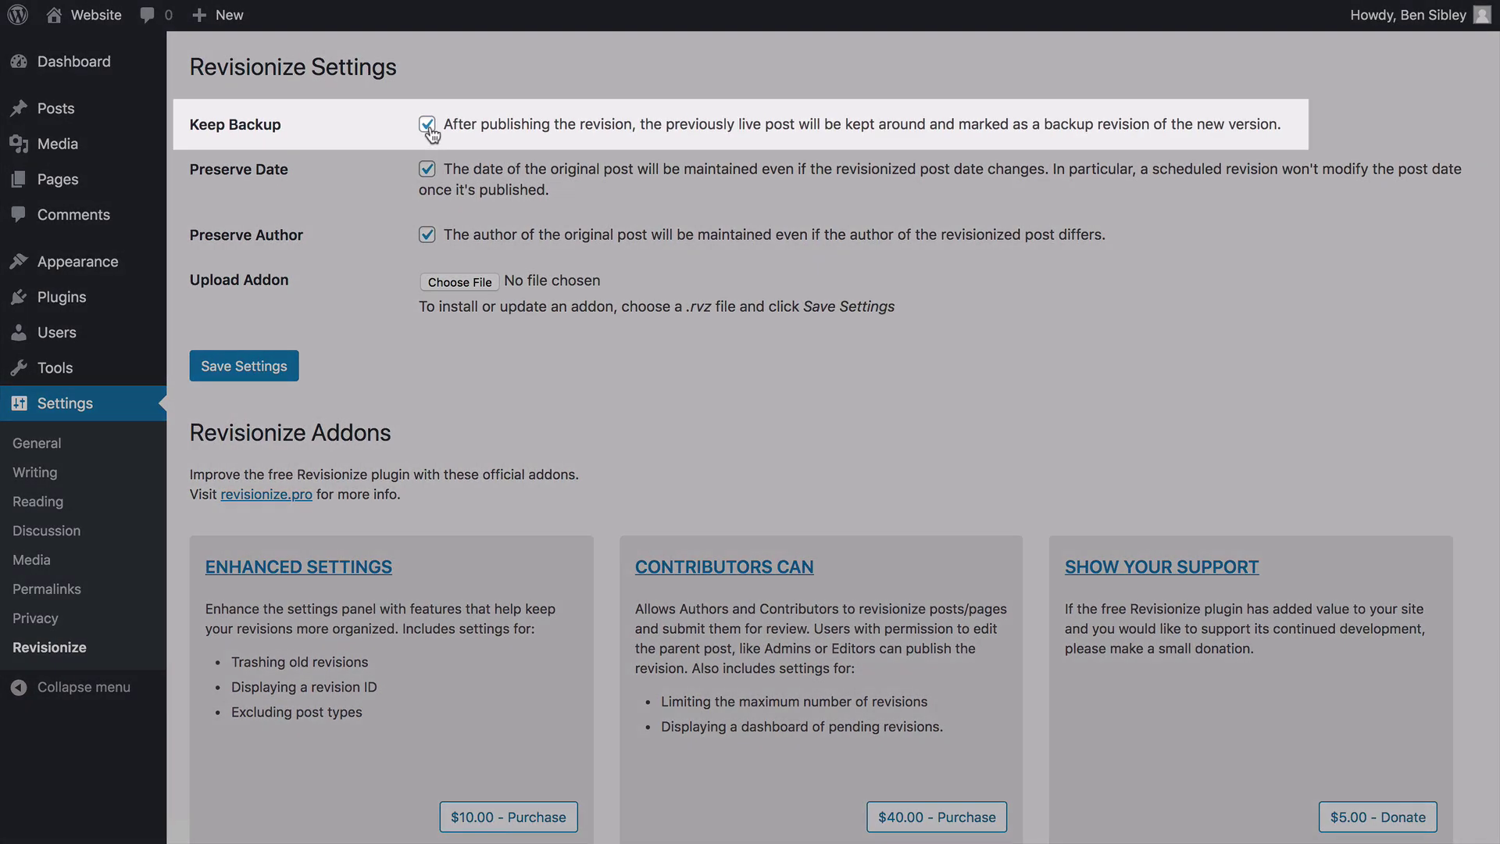
pyautogui.click(426, 124)
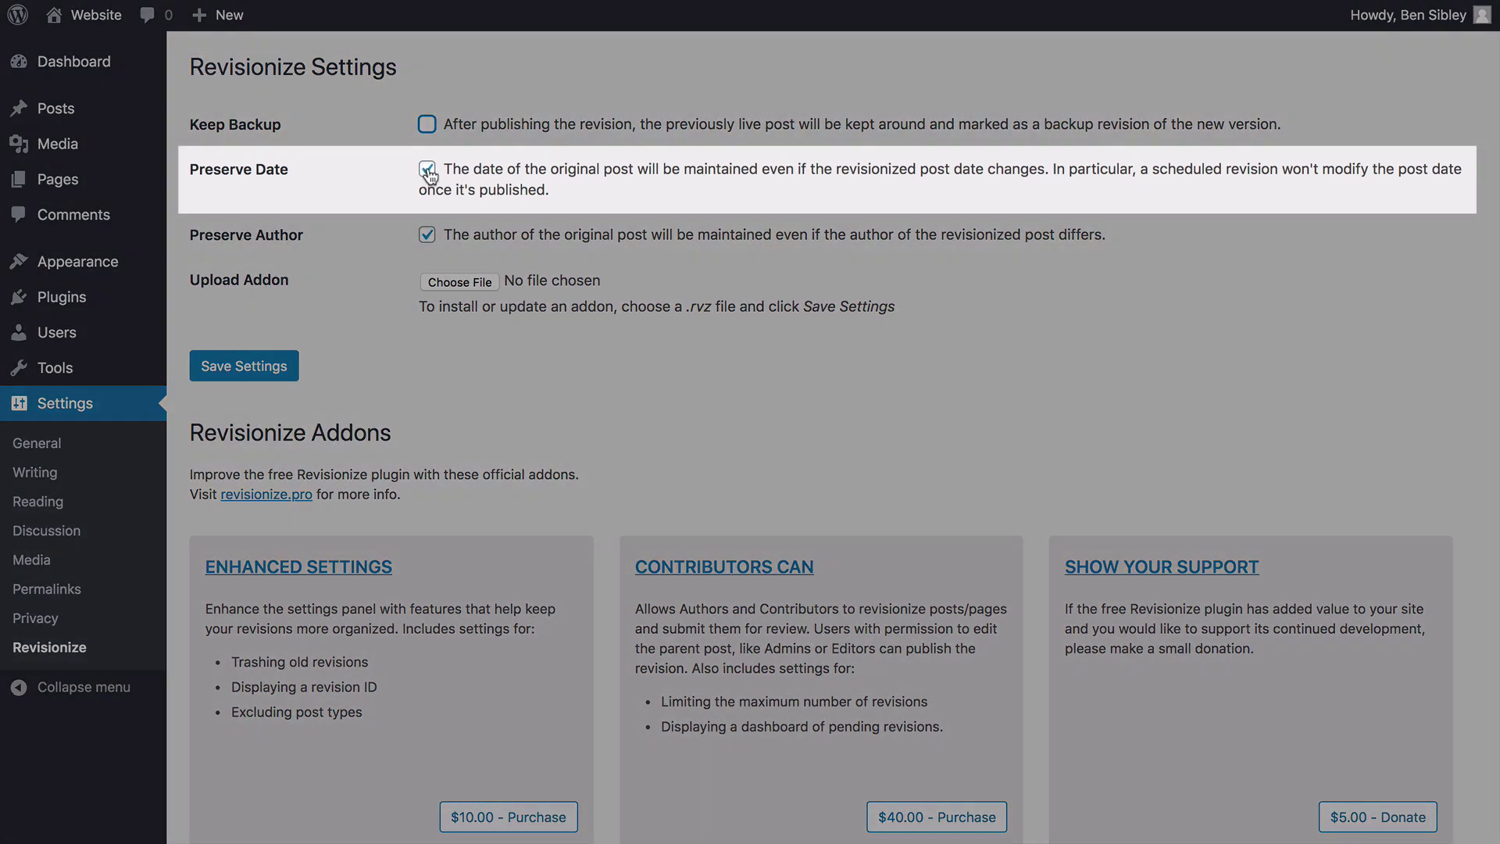
pyautogui.click(428, 170)
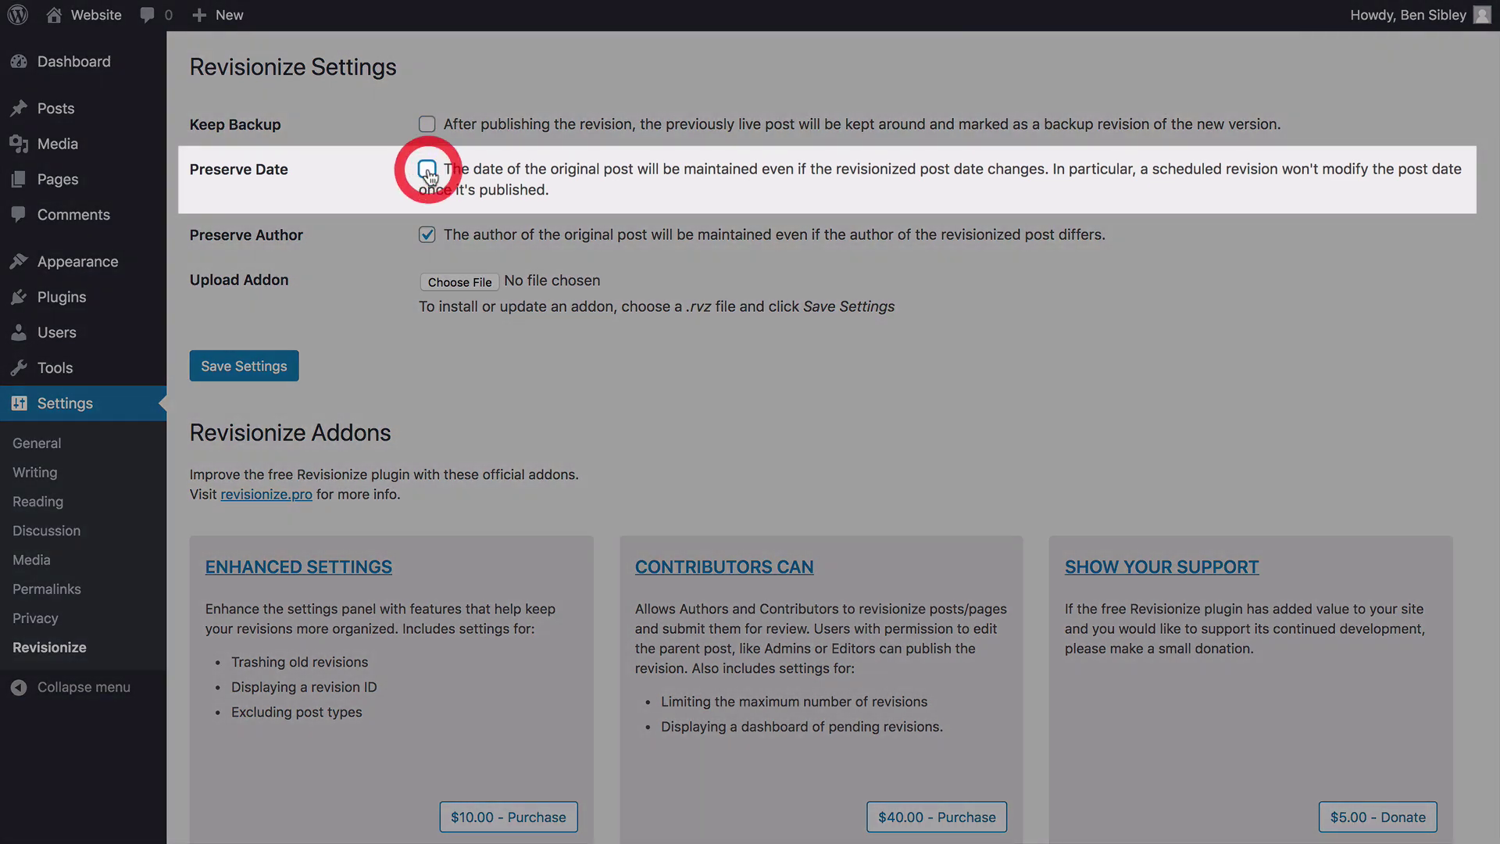
pyautogui.click(250, 367)
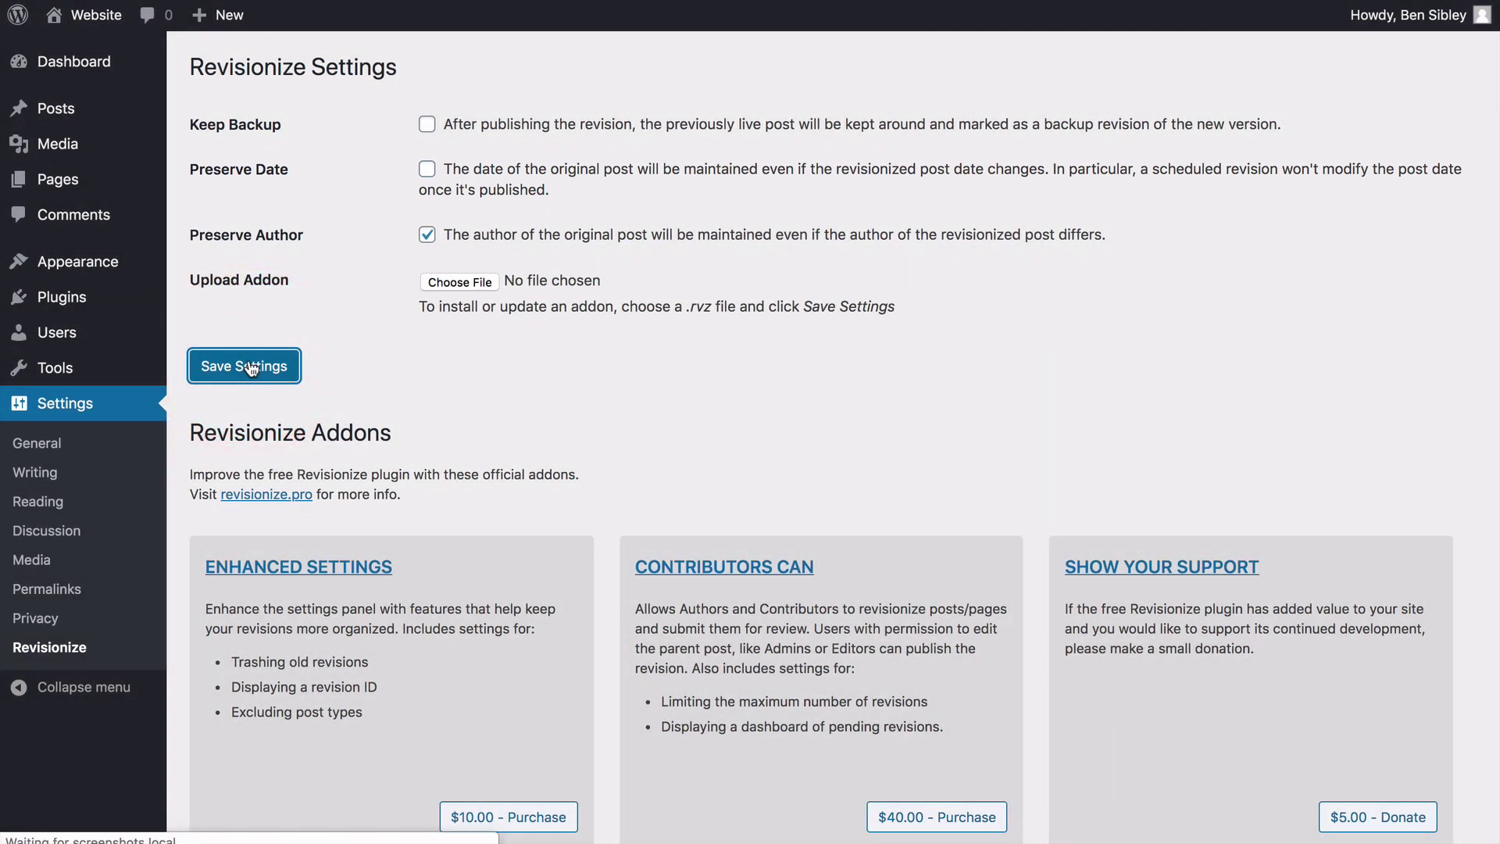